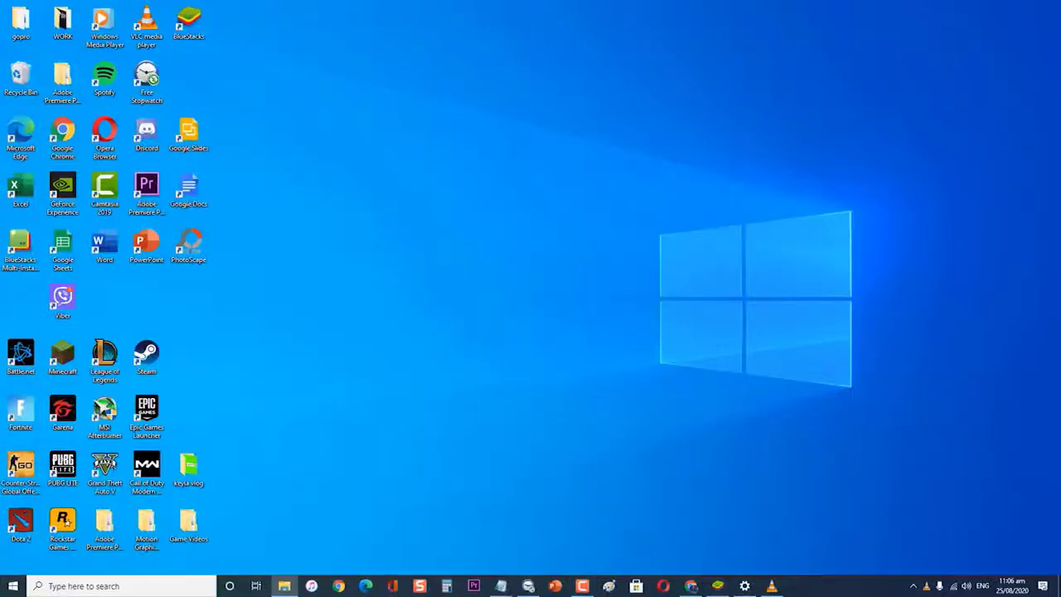
Launch BlueStacks, check My games, and open the Google Play Store from the Game center
{"action": "double_click", "coordinate": [189, 21]}
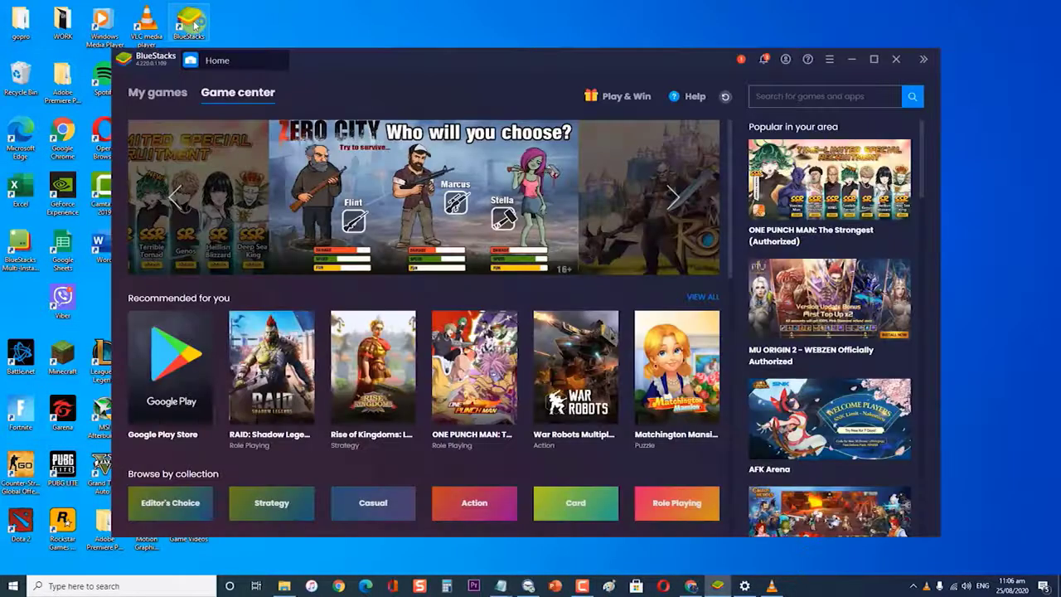
{"action": "left_click", "coordinate": [168, 97]}
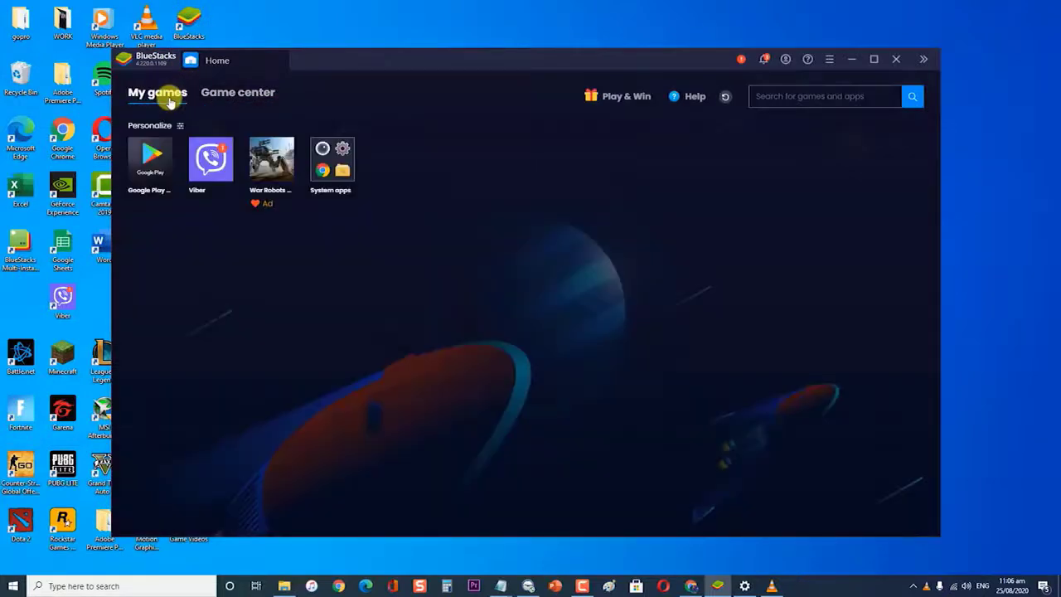
{"action": "left_click", "coordinate": [213, 97]}
{"action": "scroll", "coordinate": [195, 311], "scroll_direction": "down", "scroll_amount": 1}
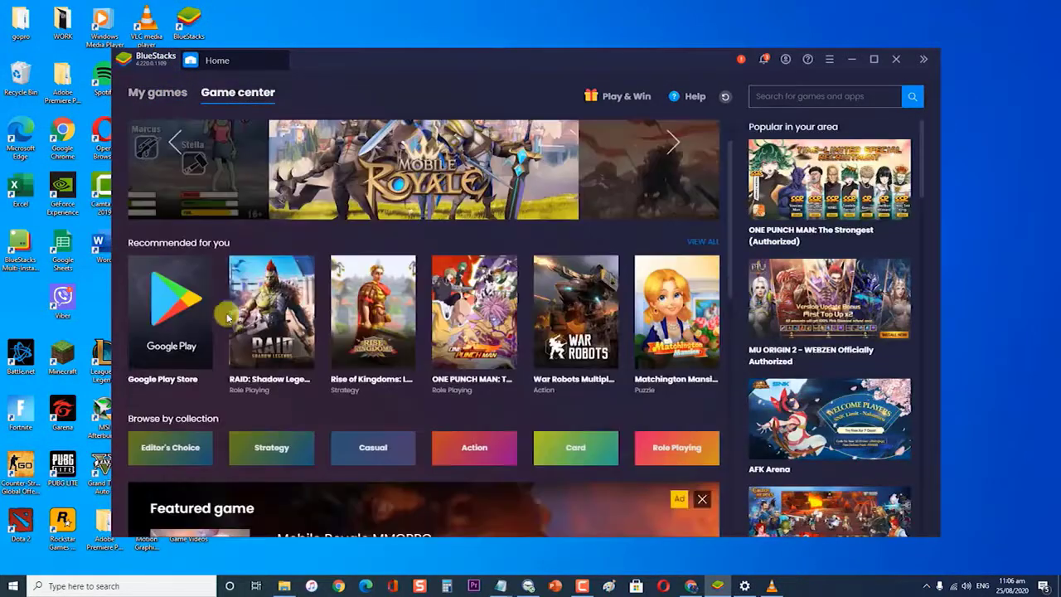
{"action": "left_click", "coordinate": [176, 311]}
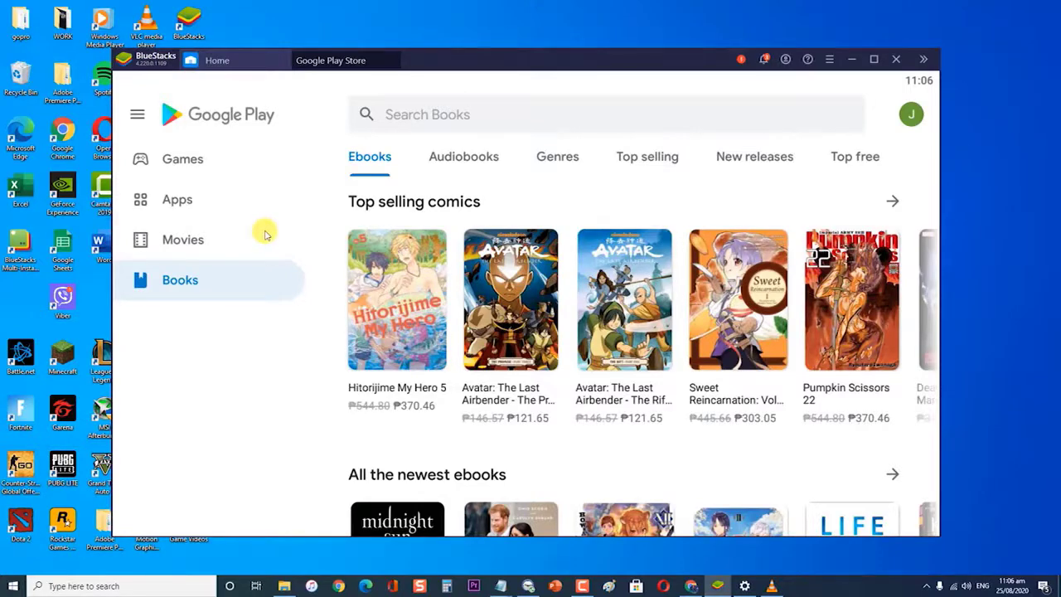
Browse the Books, Apps and Games sections of the Google Play Store
{"action": "scroll", "coordinate": [388, 253], "scroll_direction": "down", "scroll_amount": 3}
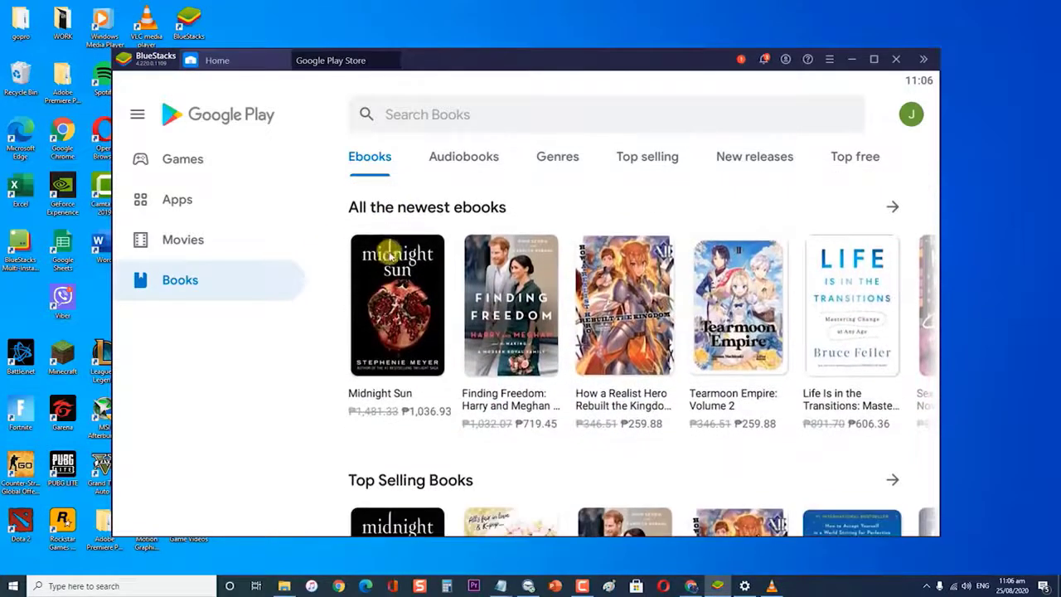
{"action": "left_click", "coordinate": [174, 200]}
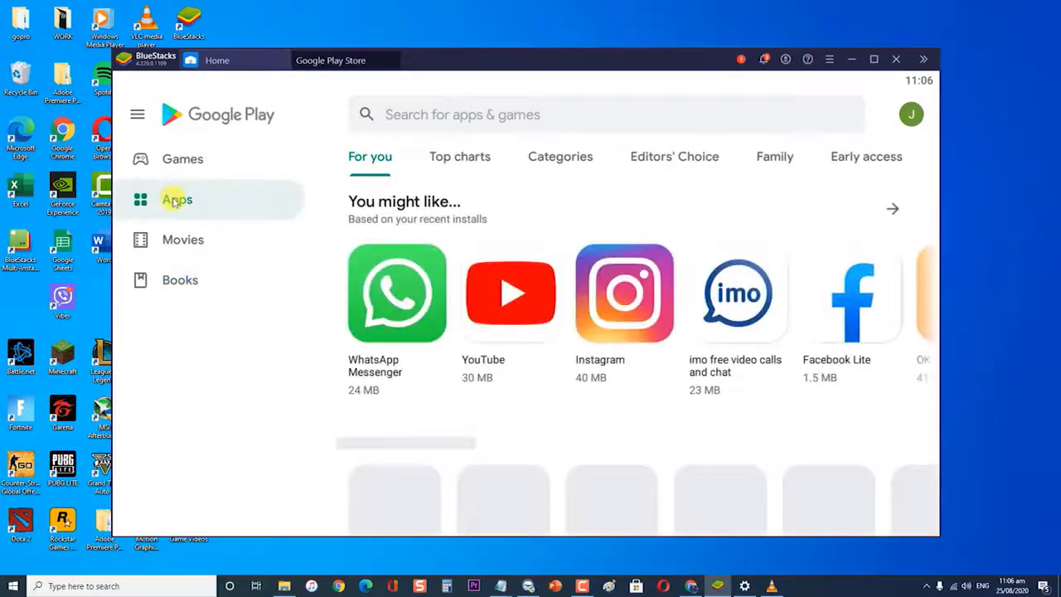
{"action": "scroll", "coordinate": [428, 282], "scroll_direction": "down", "scroll_amount": 5}
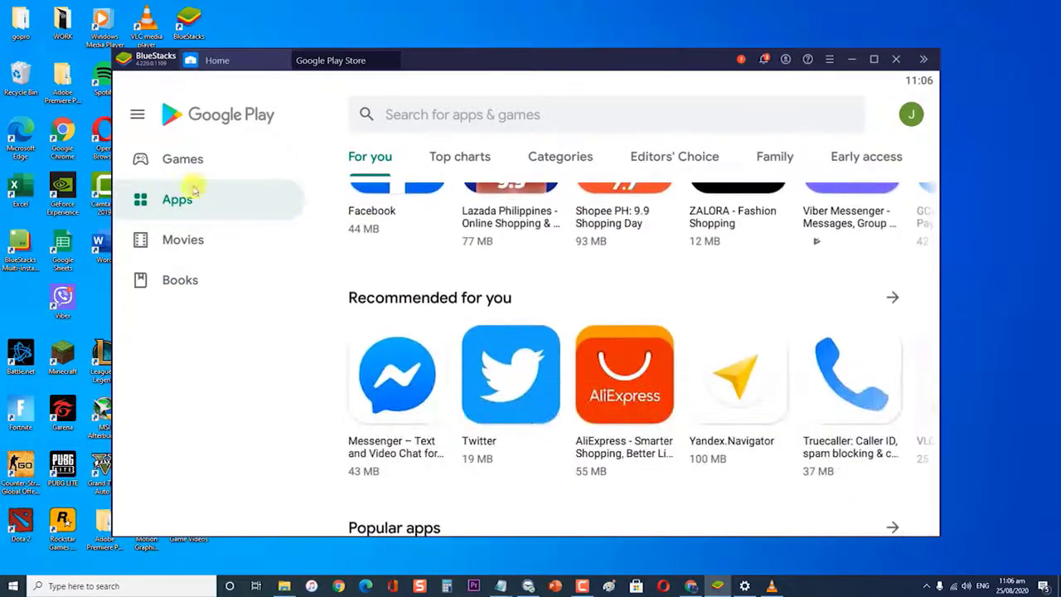
{"action": "left_click", "coordinate": [184, 163]}
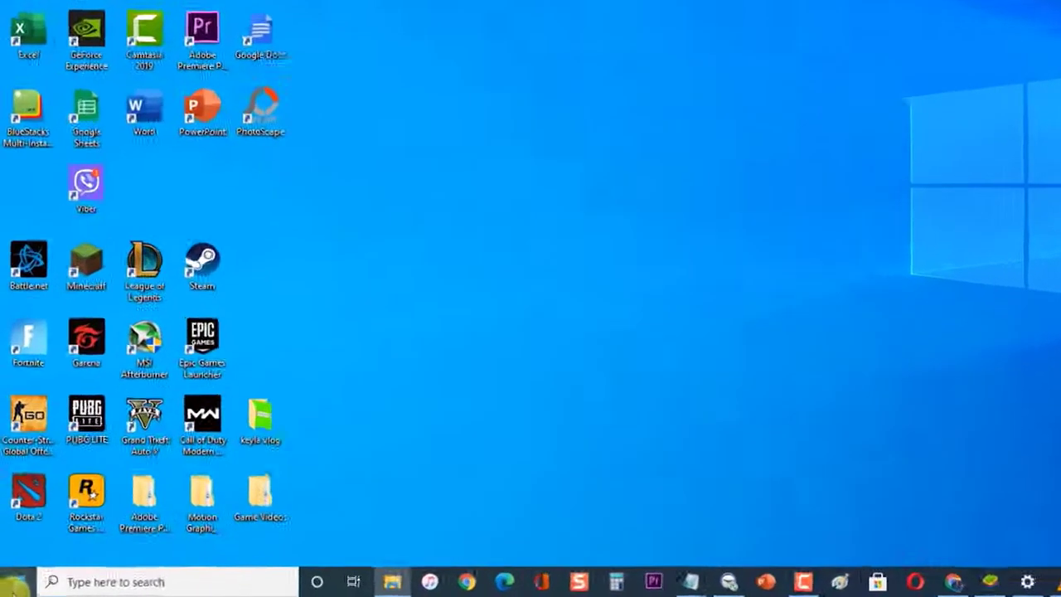
Bring up the Windows power options to locate the Restart command
{"action": "left_click", "coordinate": [13, 586]}
{"action": "left_click", "coordinate": [11, 561]}
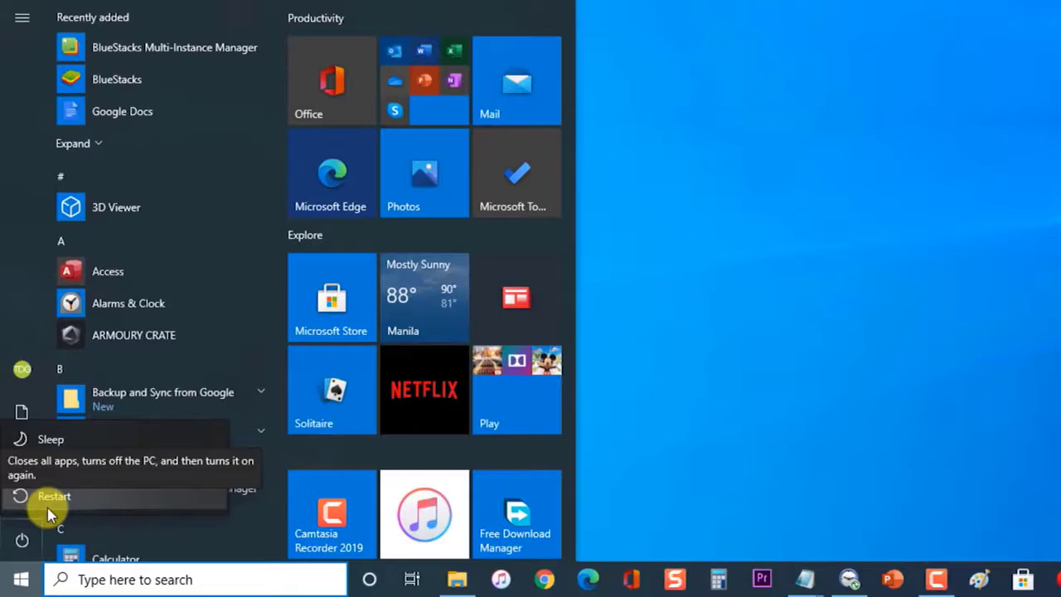
{"action": "left_click", "coordinate": [796, 250]}
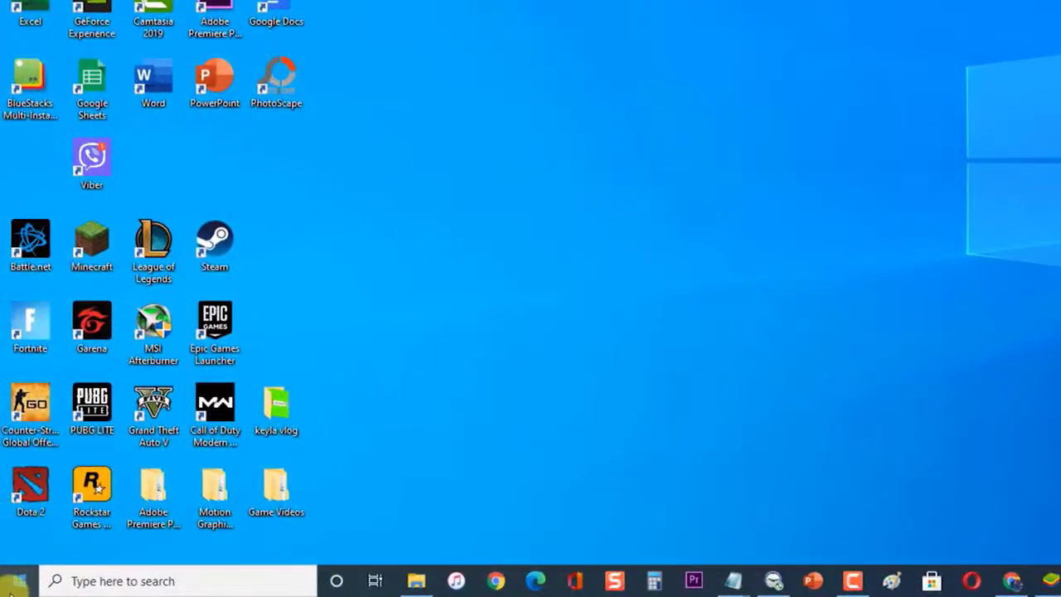
Open Virus & threat protection from the Windows Security page of the Update & Security settings
{"action": "left_click", "coordinate": [11, 588]}
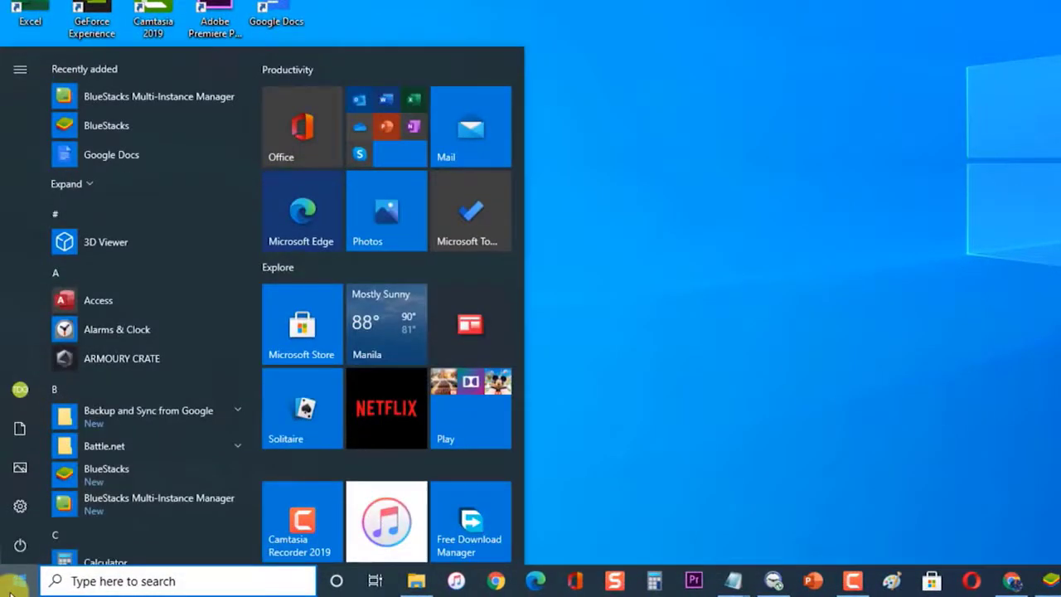
{"action": "left_click", "coordinate": [19, 506]}
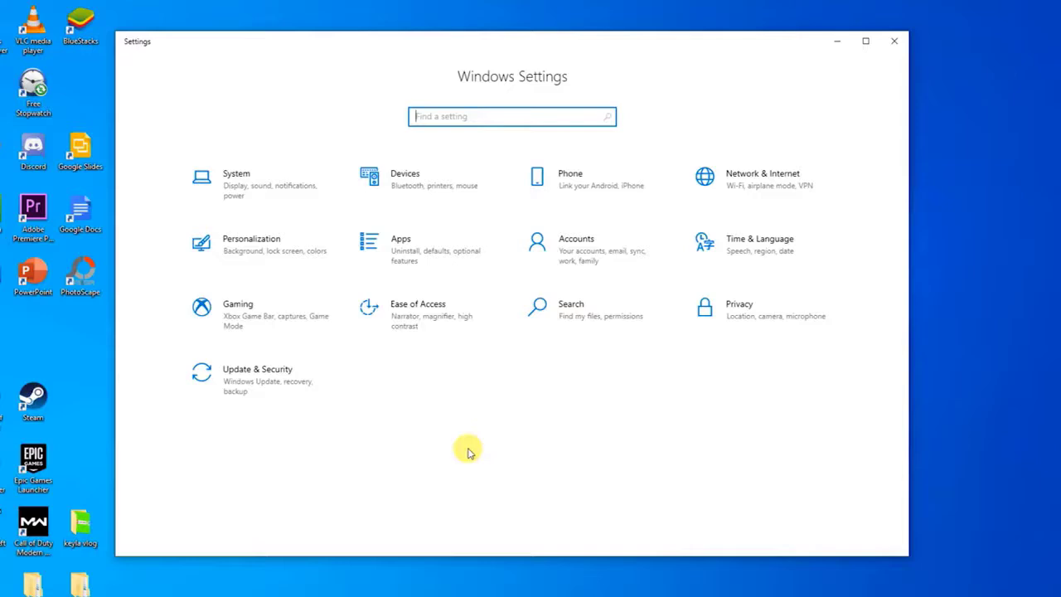
{"action": "left_click", "coordinate": [284, 380]}
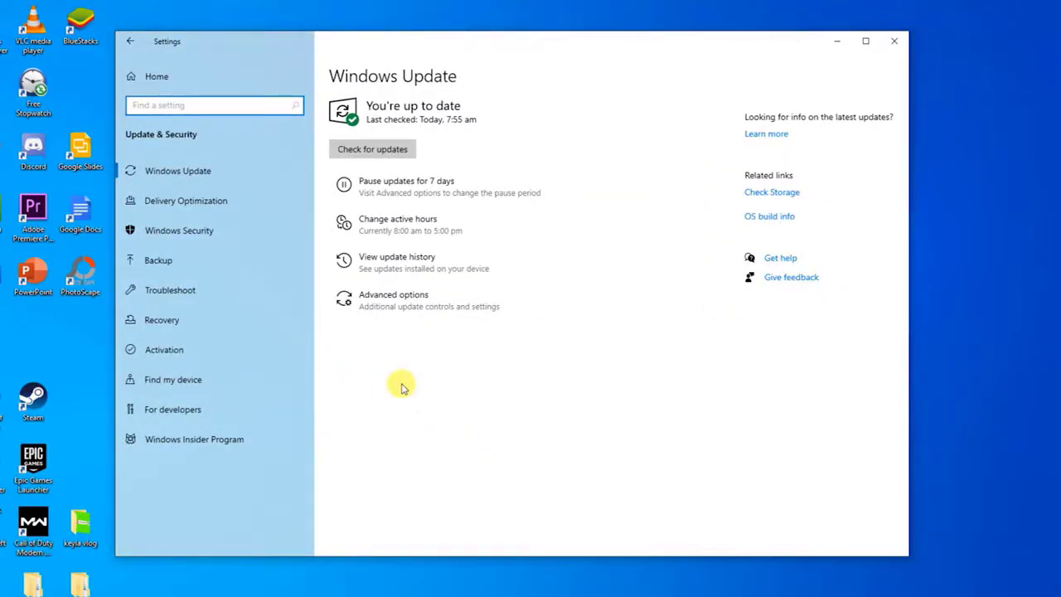
{"action": "left_click", "coordinate": [206, 231]}
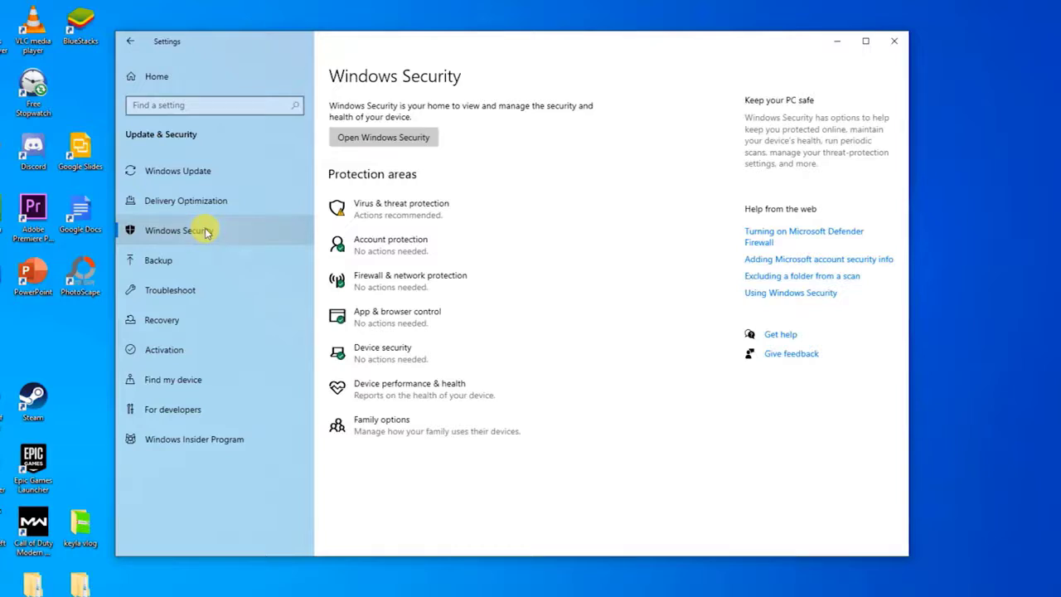
{"action": "left_click", "coordinate": [409, 217]}
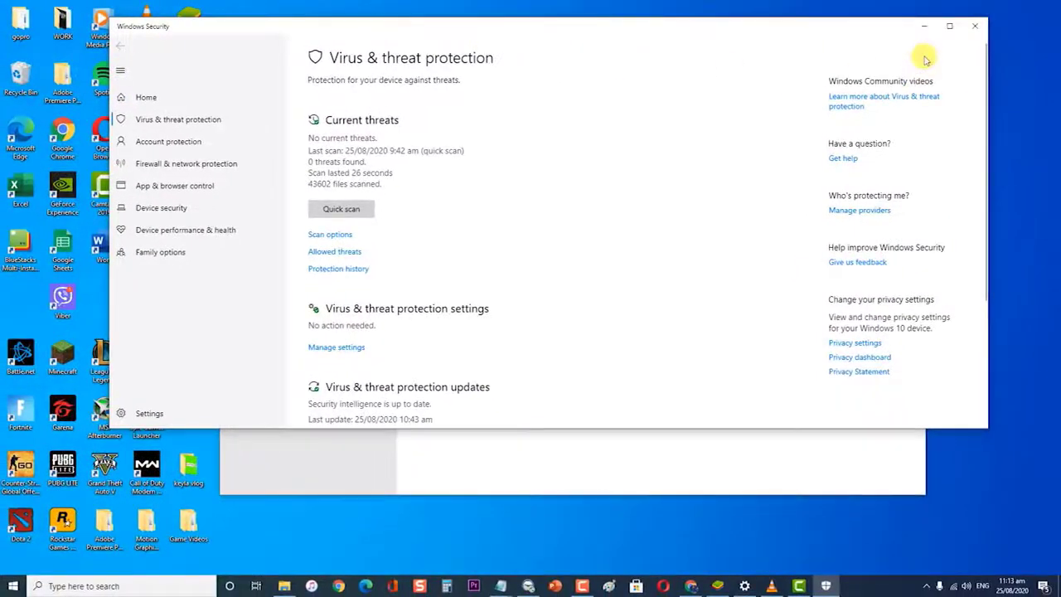
Turn off Real-time protection in the Virus & threat protection settings and dismiss the notification
{"action": "left_click_drag", "start_coordinate": [821, 32], "coordinate": [812, 67]}
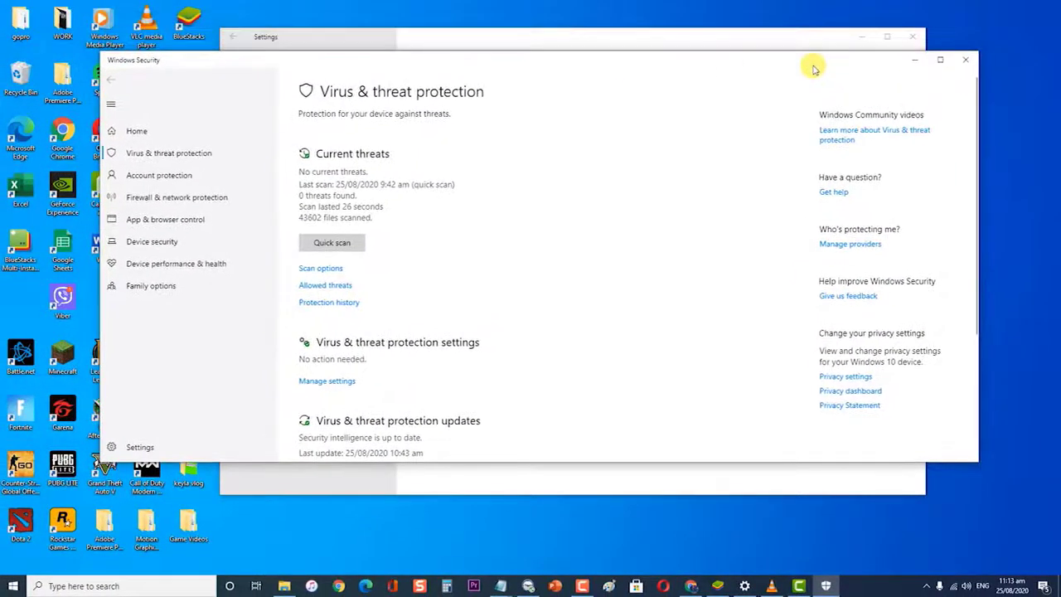
{"action": "left_click", "coordinate": [346, 380]}
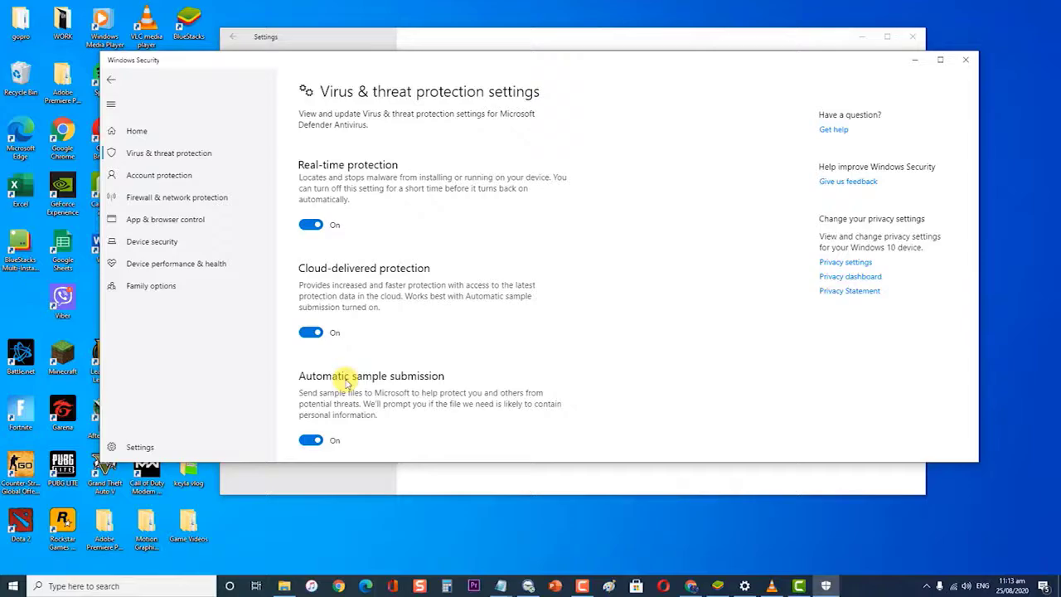
{"action": "left_click", "coordinate": [310, 224]}
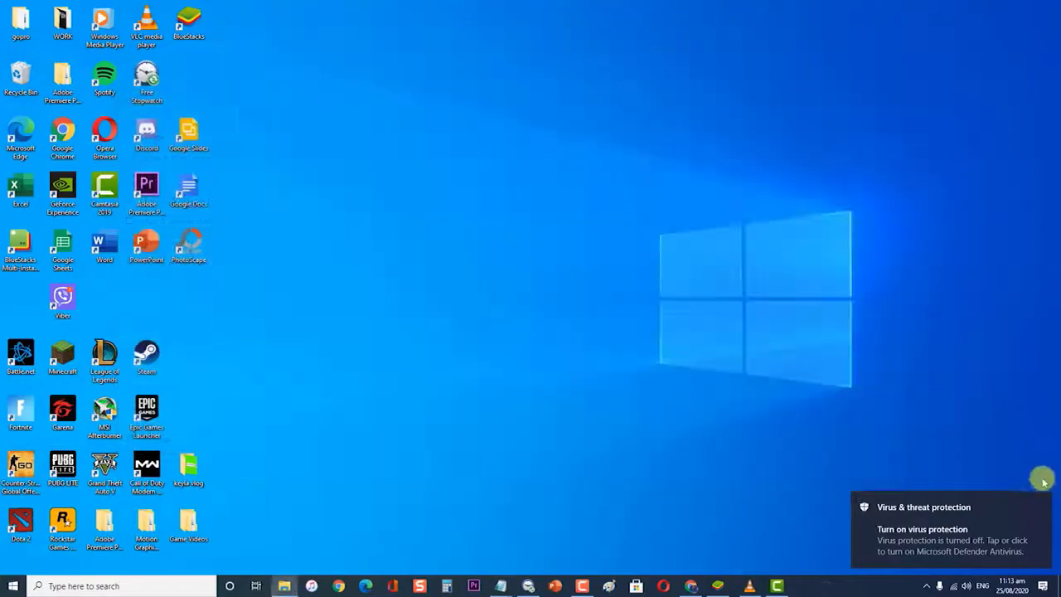
{"action": "left_click", "coordinate": [1041, 505]}
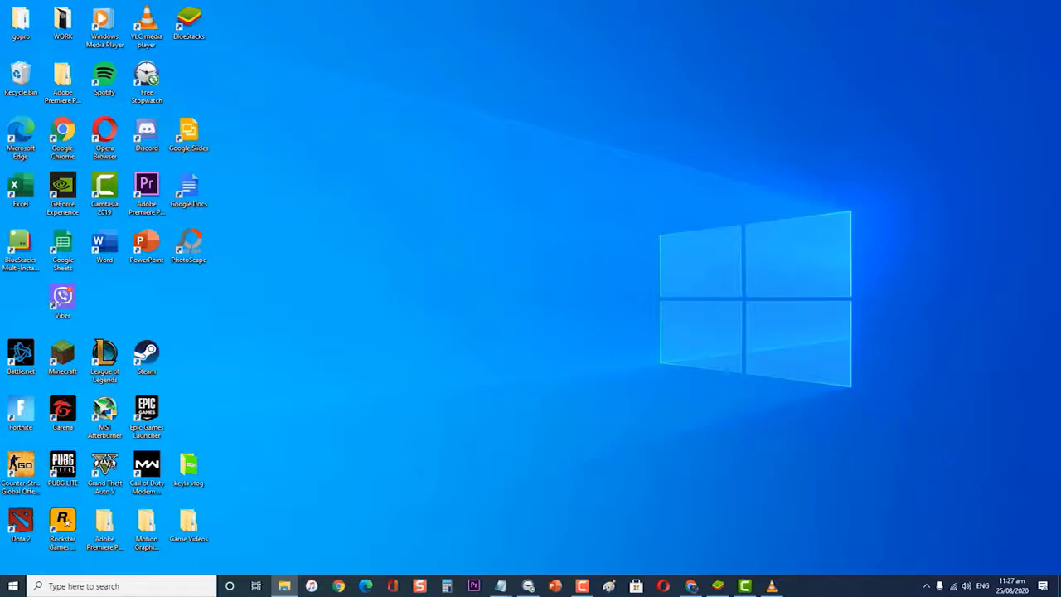
Launch BlueStacks and open the Engine section of its settings
{"action": "double_click", "coordinate": [182, 23]}
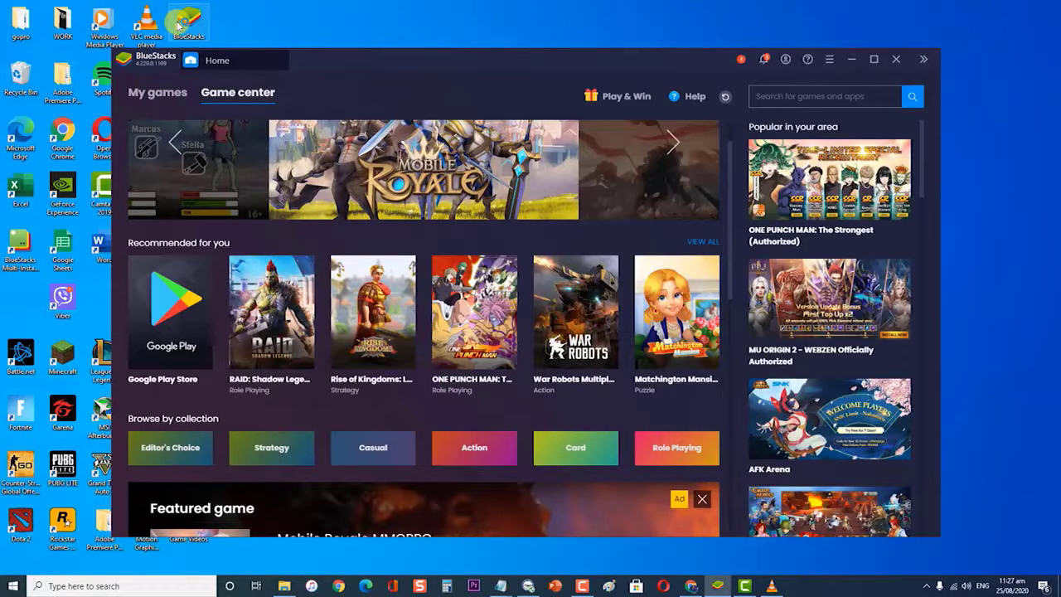
{"action": "left_click", "coordinate": [829, 61]}
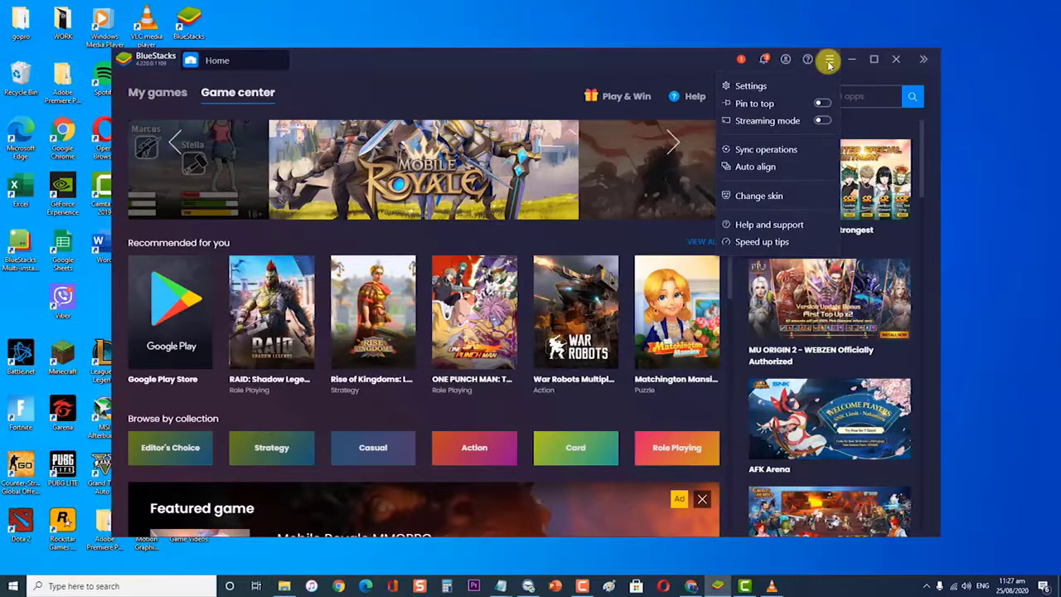
{"action": "left_click", "coordinate": [820, 83]}
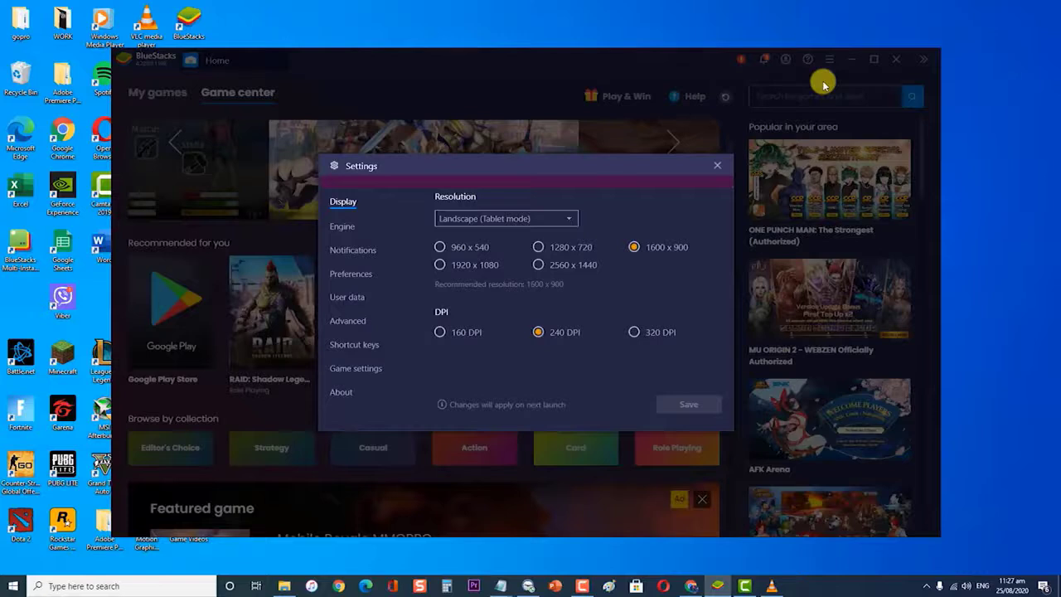
{"action": "left_click", "coordinate": [342, 226]}
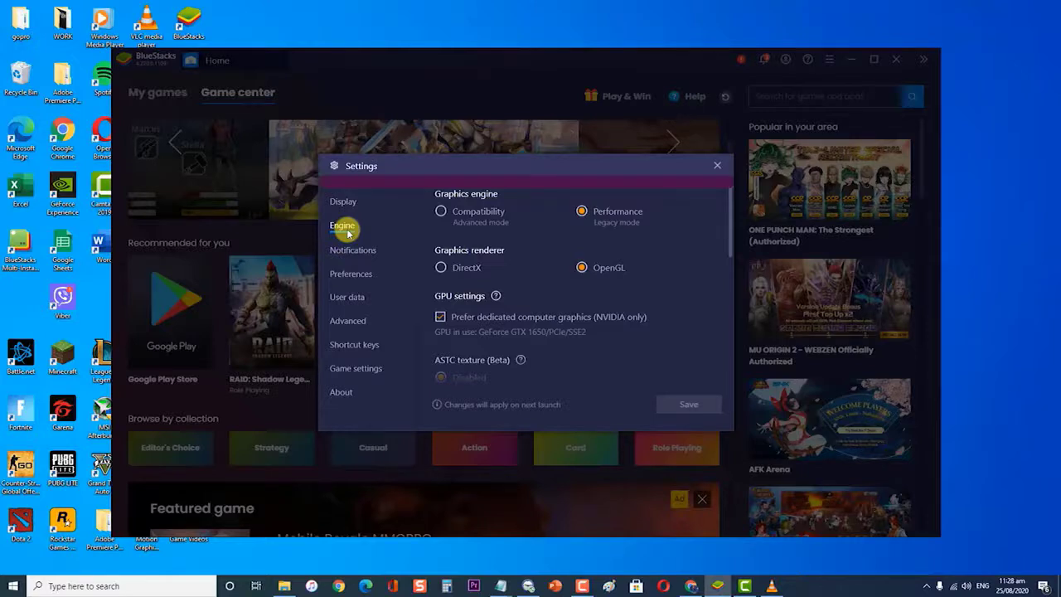
Try saving DirectX as the graphics renderer, cancel the restart request and discard the settings changes
{"action": "left_click", "coordinate": [445, 268]}
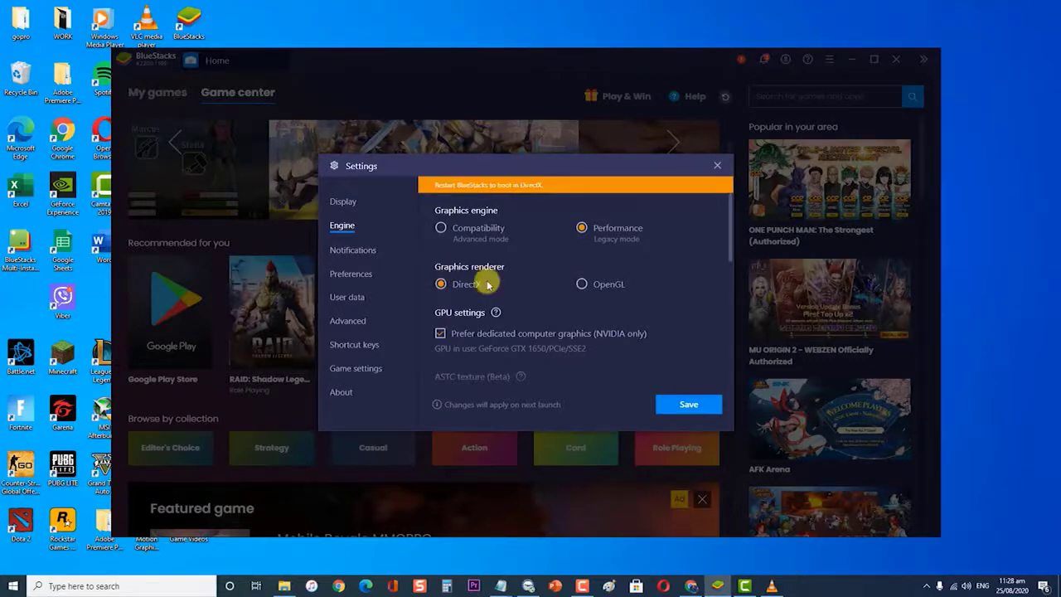
{"action": "left_click", "coordinate": [703, 404]}
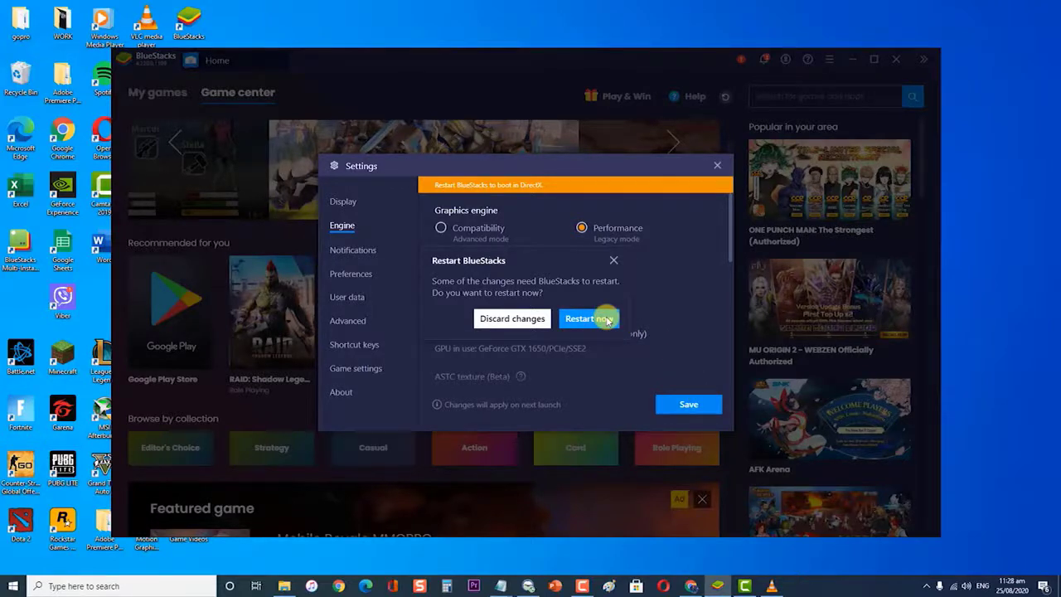
{"action": "left_click", "coordinate": [612, 259]}
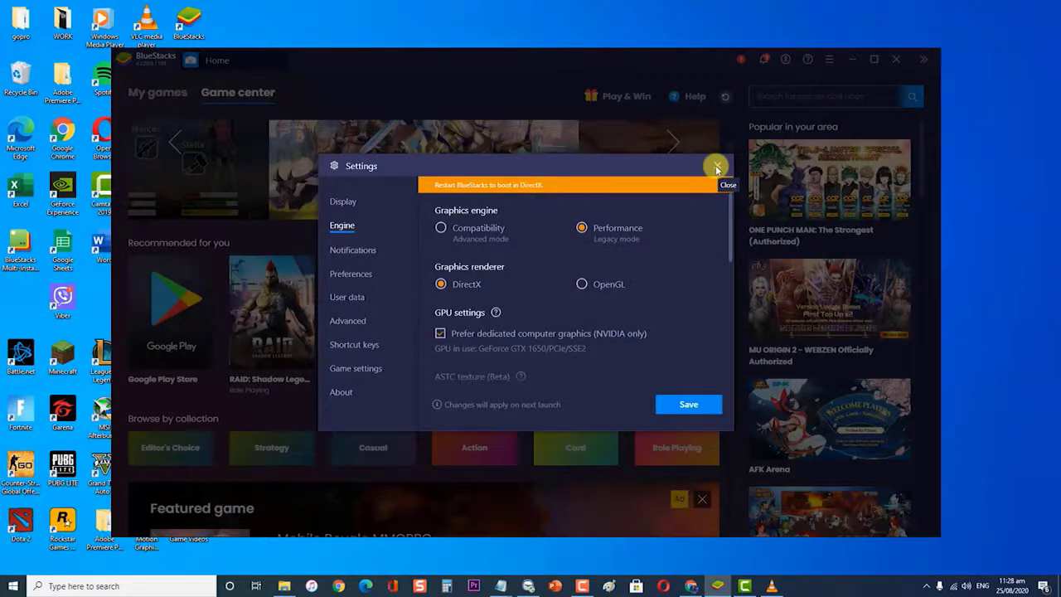
{"action": "left_click", "coordinate": [715, 165]}
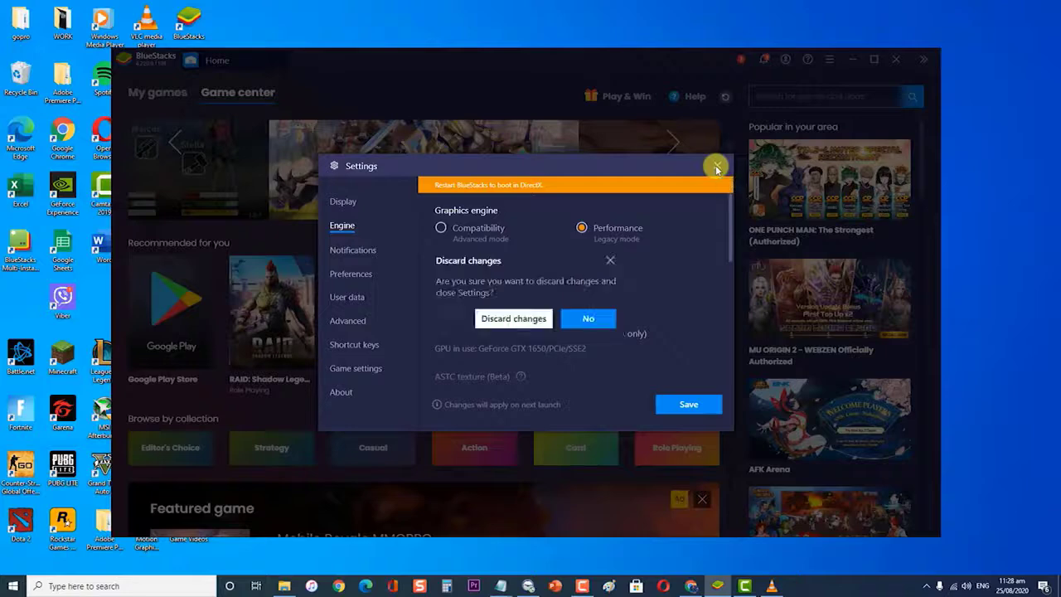
{"action": "left_click", "coordinate": [530, 327]}
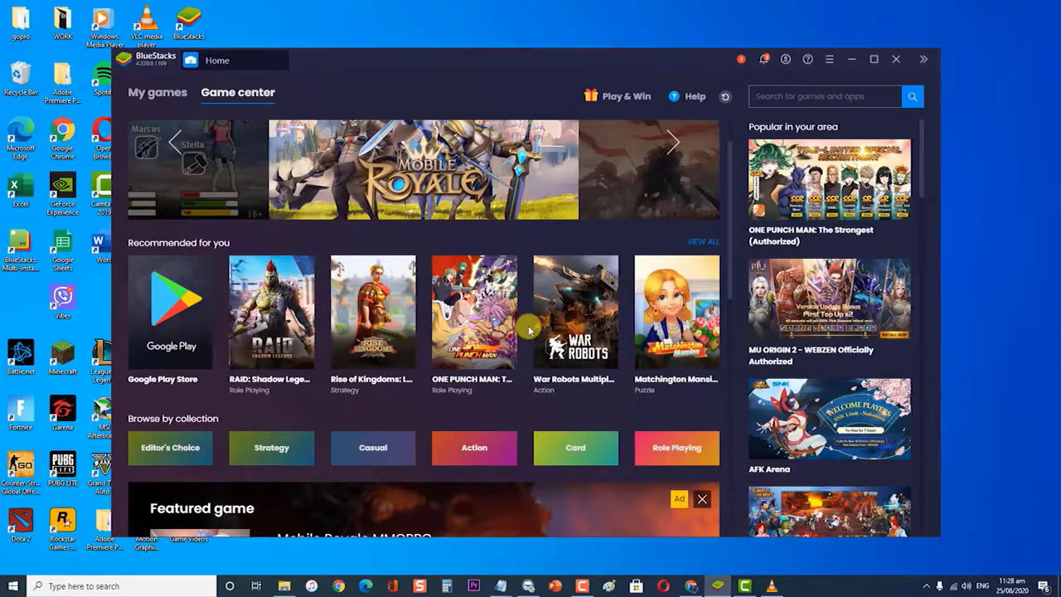
Reopen the BlueStacks Engine settings and set the graphics renderer to DirectX
{"action": "mouse_move", "coordinate": [556, 163]}
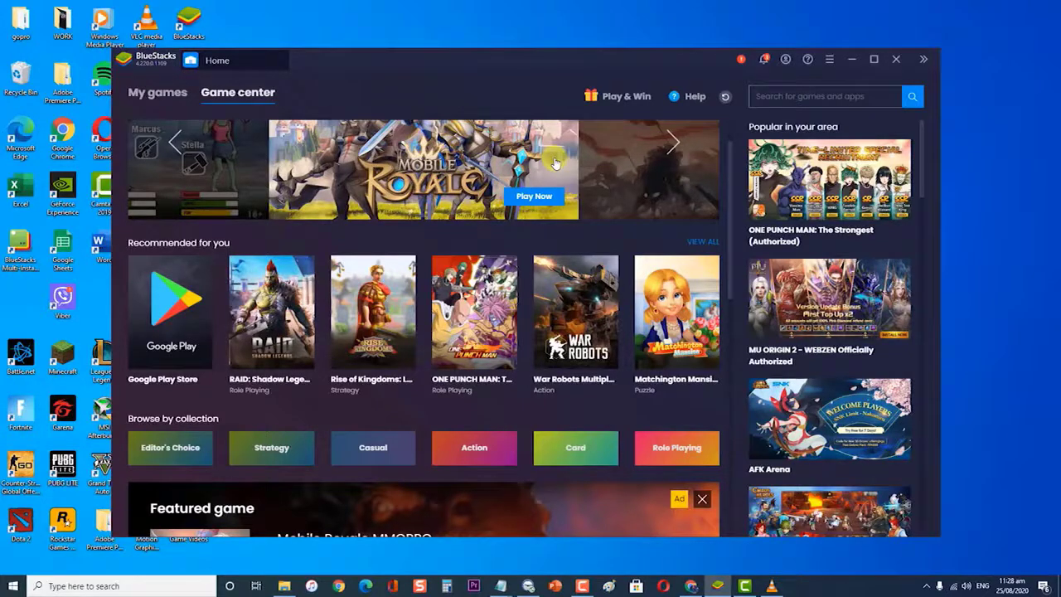
{"action": "left_click", "coordinate": [829, 59]}
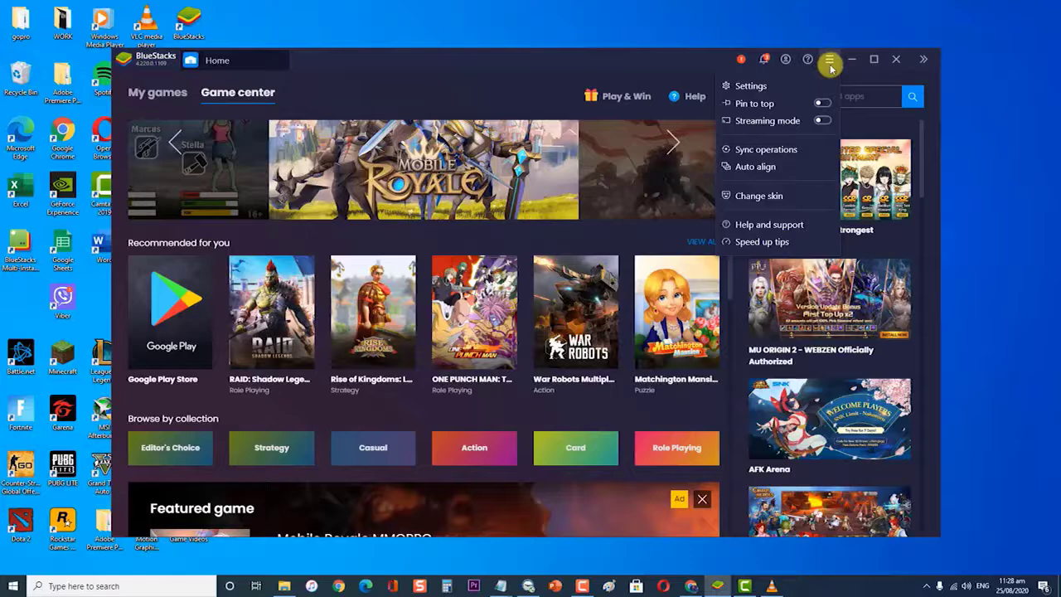
{"action": "left_click", "coordinate": [802, 85]}
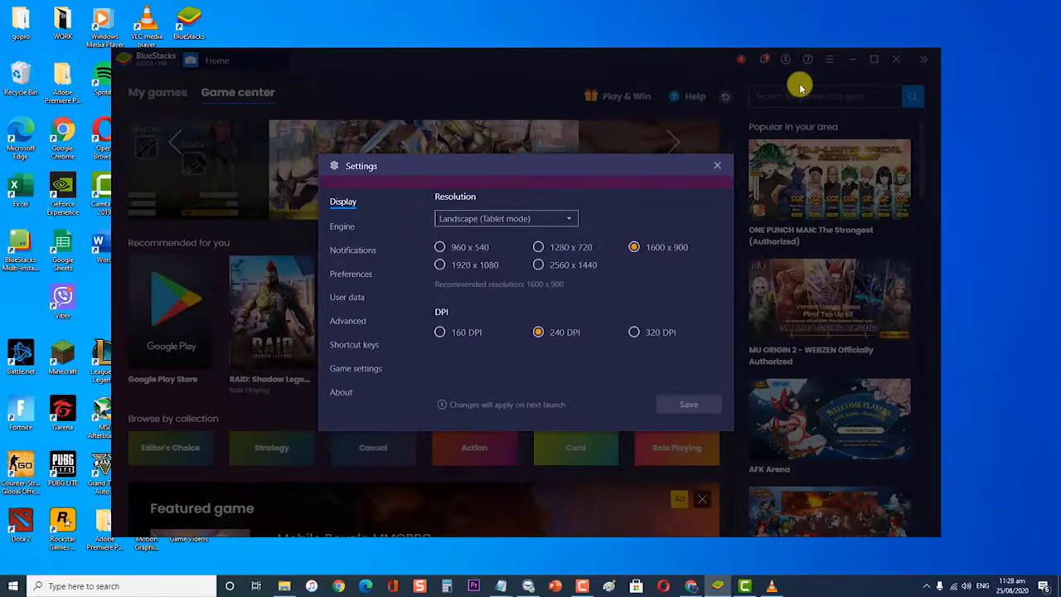
{"action": "left_click", "coordinate": [346, 226]}
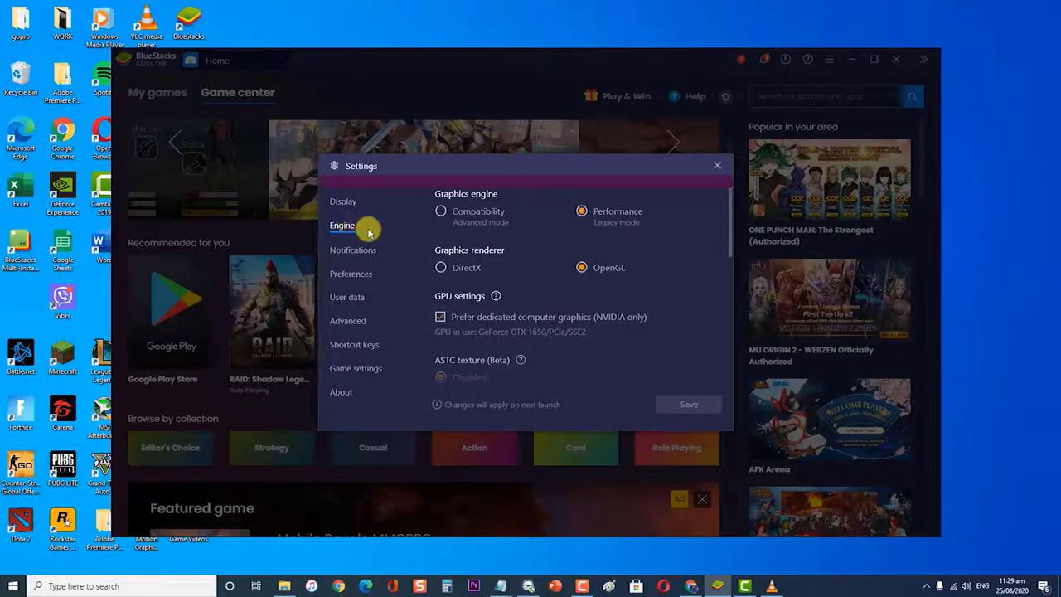
{"action": "left_click", "coordinate": [441, 267]}
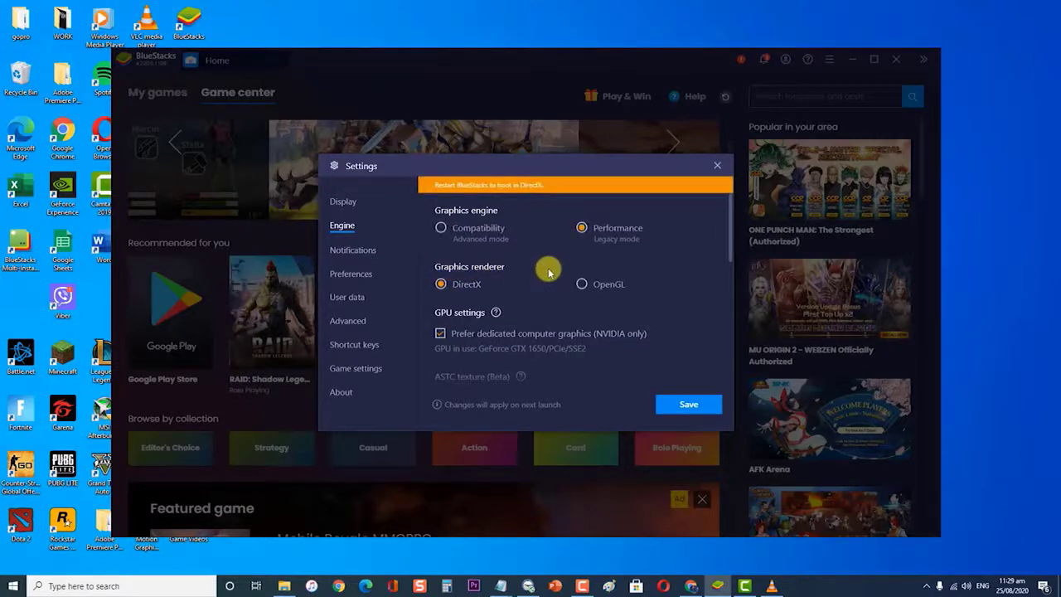
Set the Performance options to High (1 Core) CPU and High (3 GB) RAM, and save the Engine settings
{"action": "scroll", "coordinate": [549, 270], "scroll_direction": "down", "scroll_amount": 1}
{"action": "scroll", "coordinate": [549, 270], "scroll_direction": "down", "scroll_amount": 3}
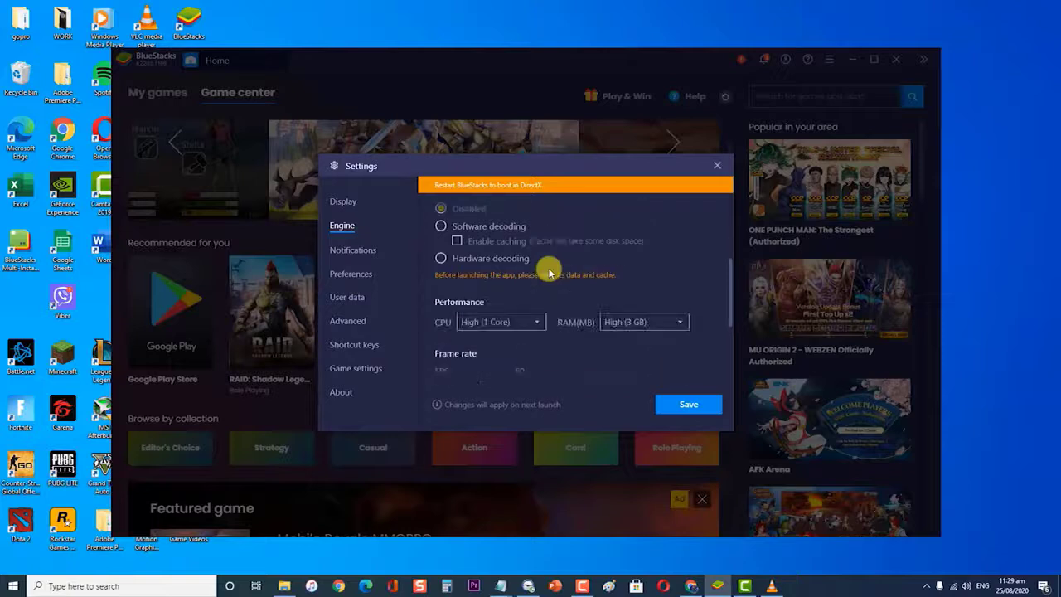
{"action": "left_click", "coordinate": [495, 273]}
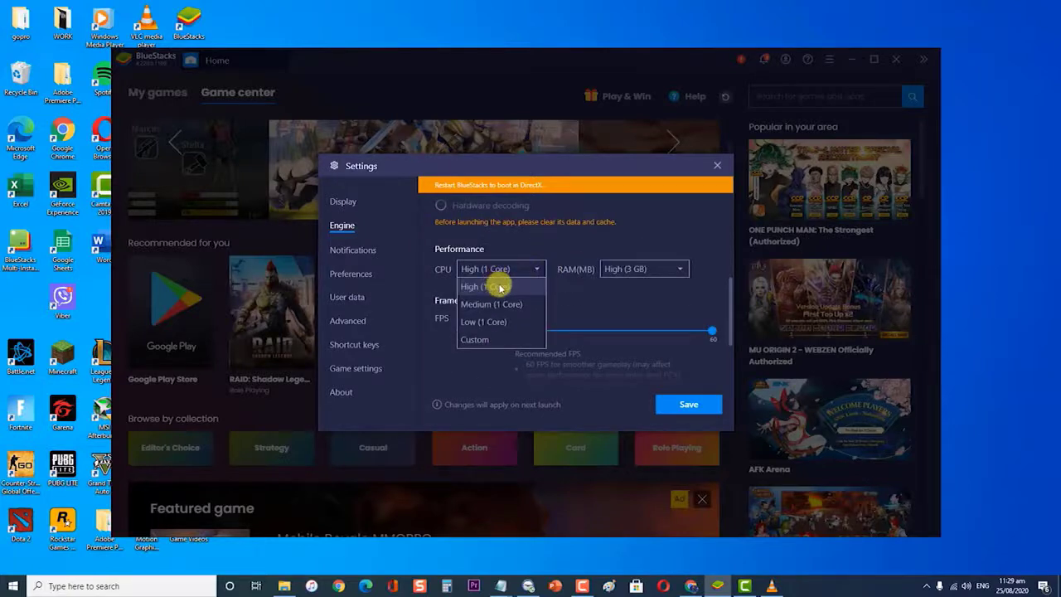
{"action": "left_click", "coordinate": [500, 287]}
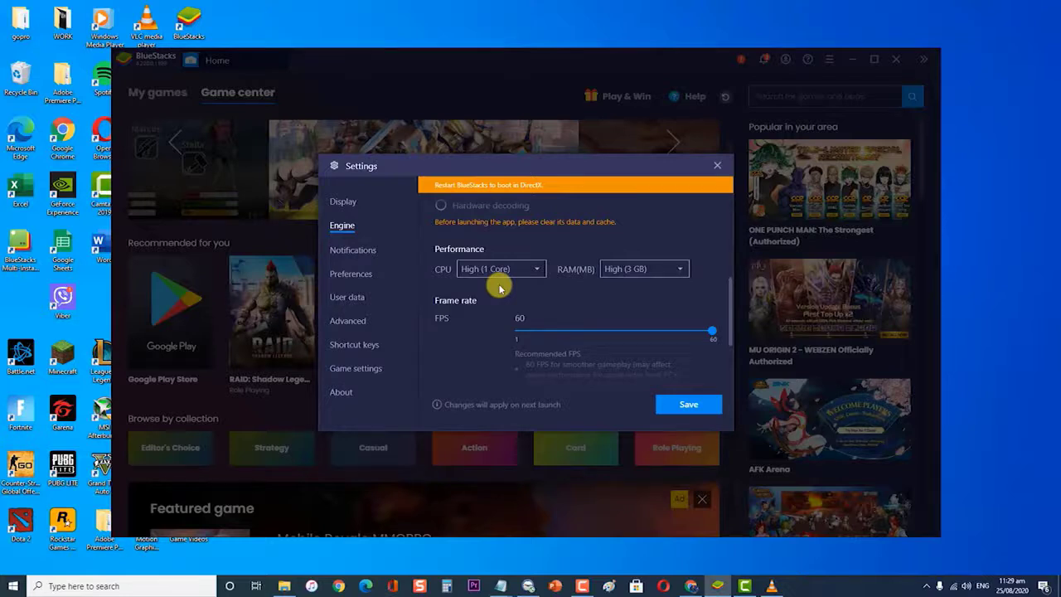
{"action": "left_click", "coordinate": [635, 268]}
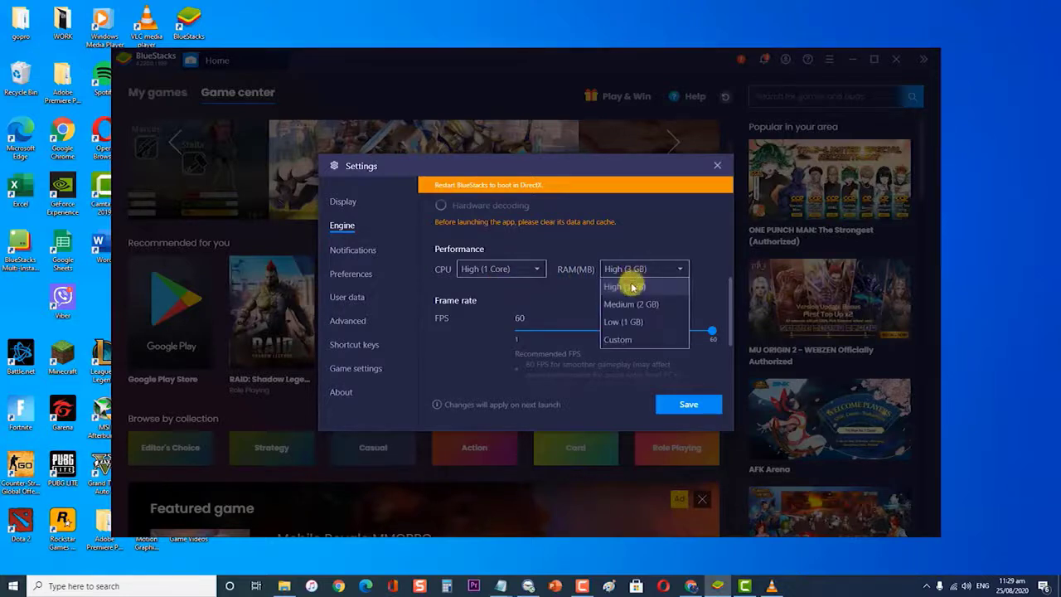
{"action": "left_click", "coordinate": [632, 286]}
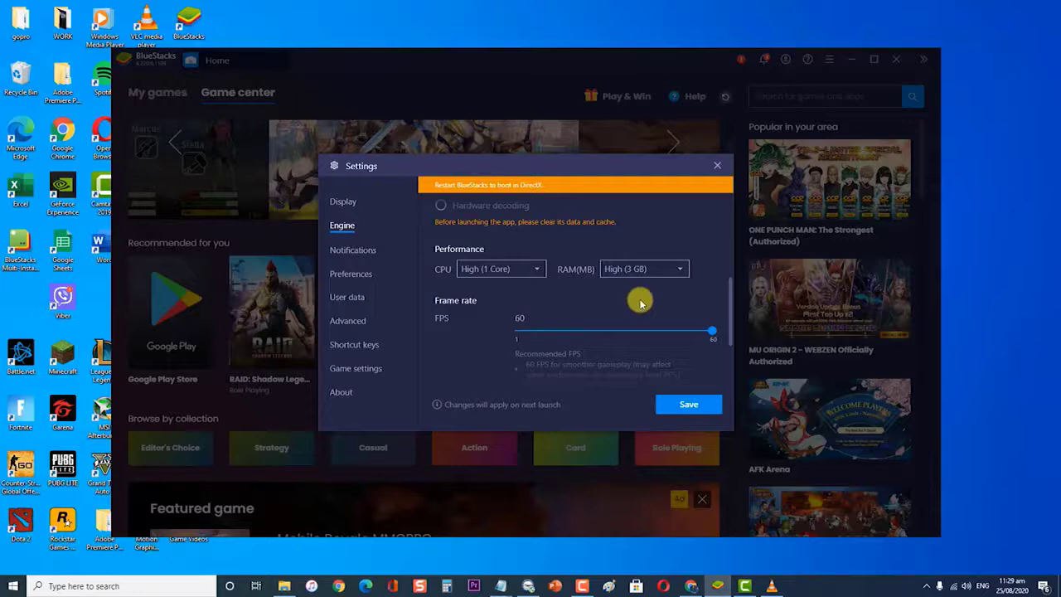
{"action": "left_click", "coordinate": [683, 401]}
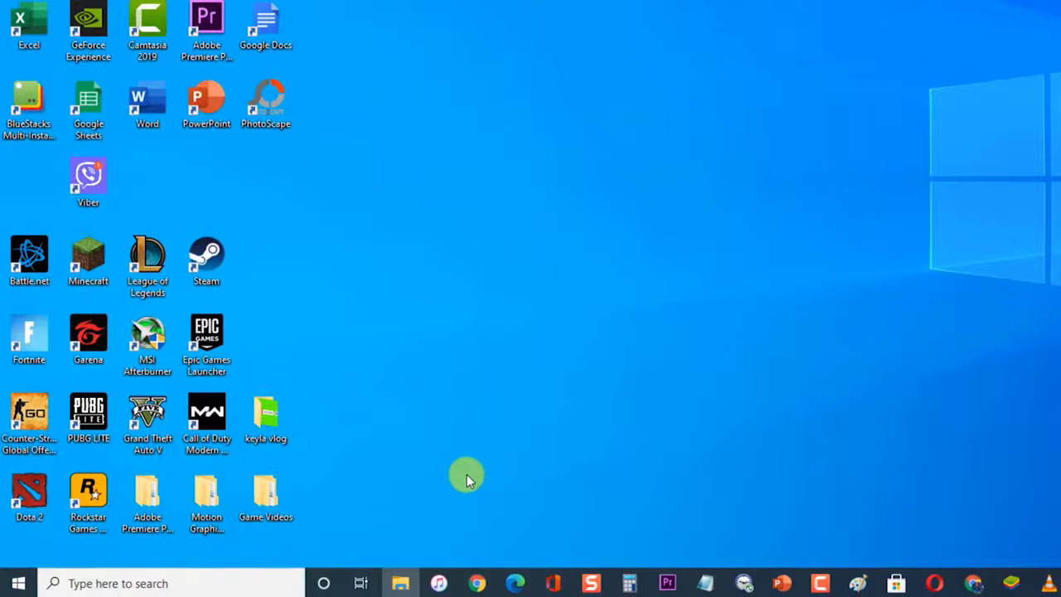
Open Programs and Features by running appwiz.cpl, and move its window higher on the desktop
{"action": "key", "text": "super+r"}
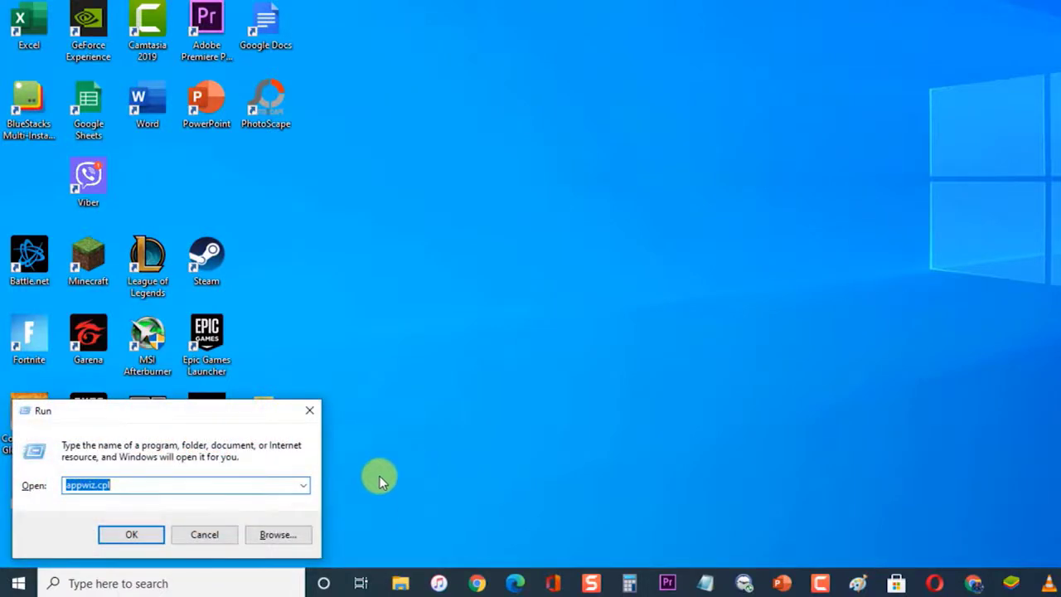
{"action": "left_click", "coordinate": [240, 485]}
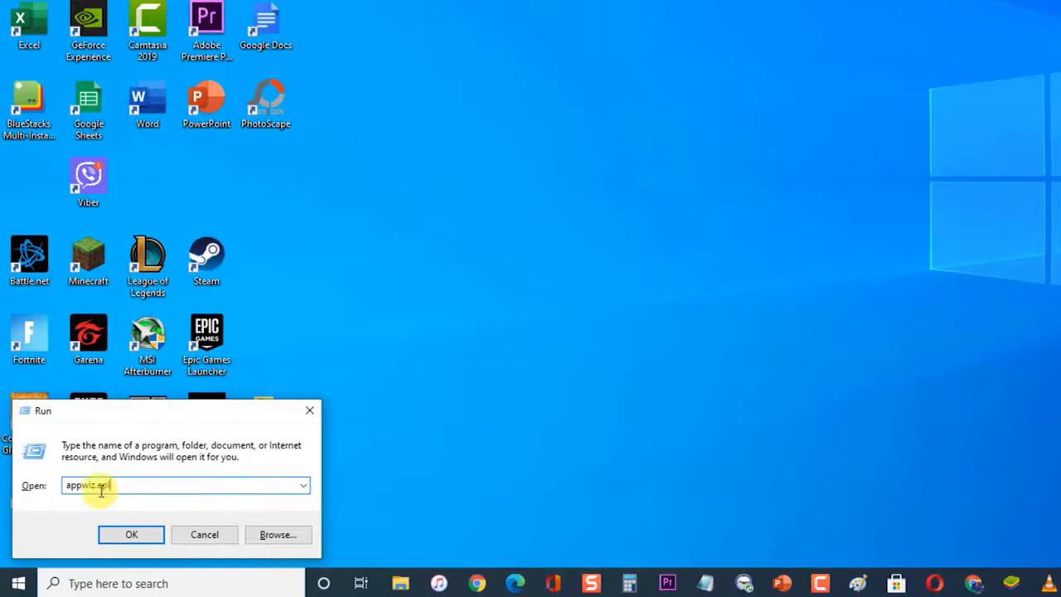
{"action": "left_click", "coordinate": [131, 534]}
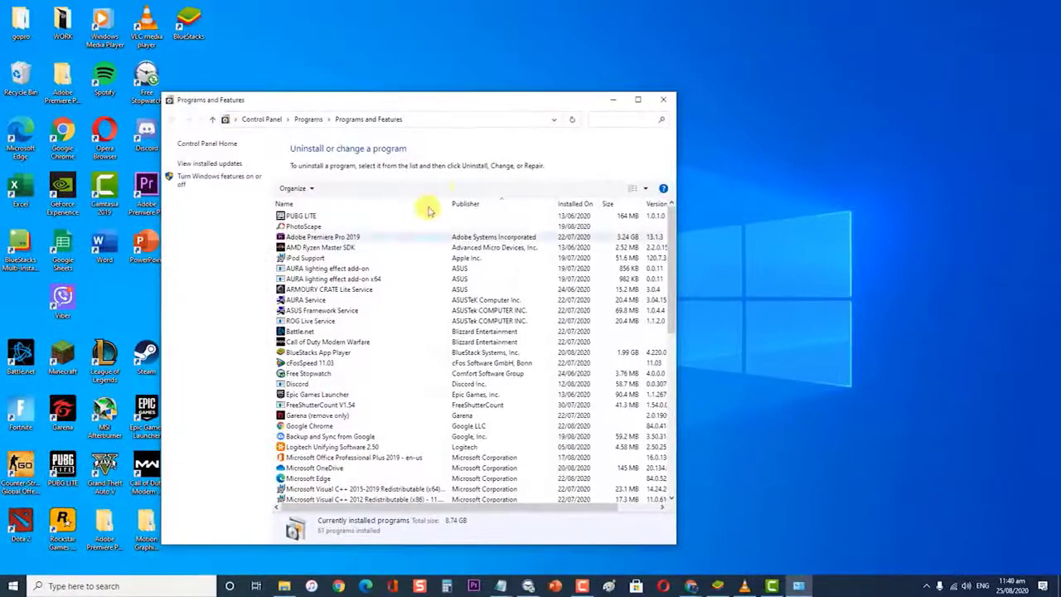
{"action": "left_click_drag", "start_coordinate": [473, 101], "coordinate": [503, 42]}
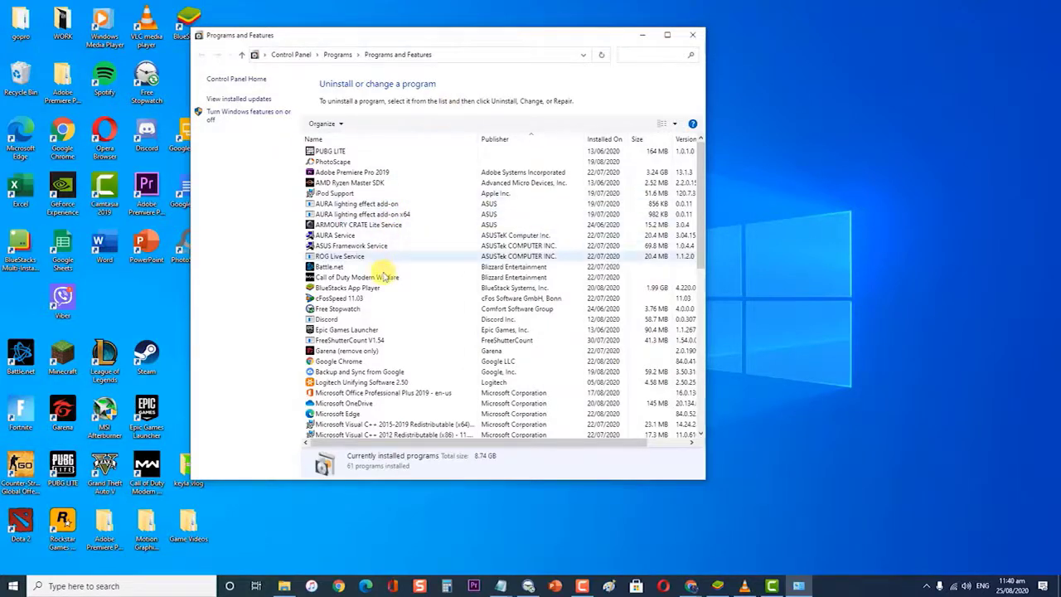
Bring up the uninstall option for BlueStacks App Player, dismiss it and close Programs and Features
{"action": "left_click", "coordinate": [378, 288]}
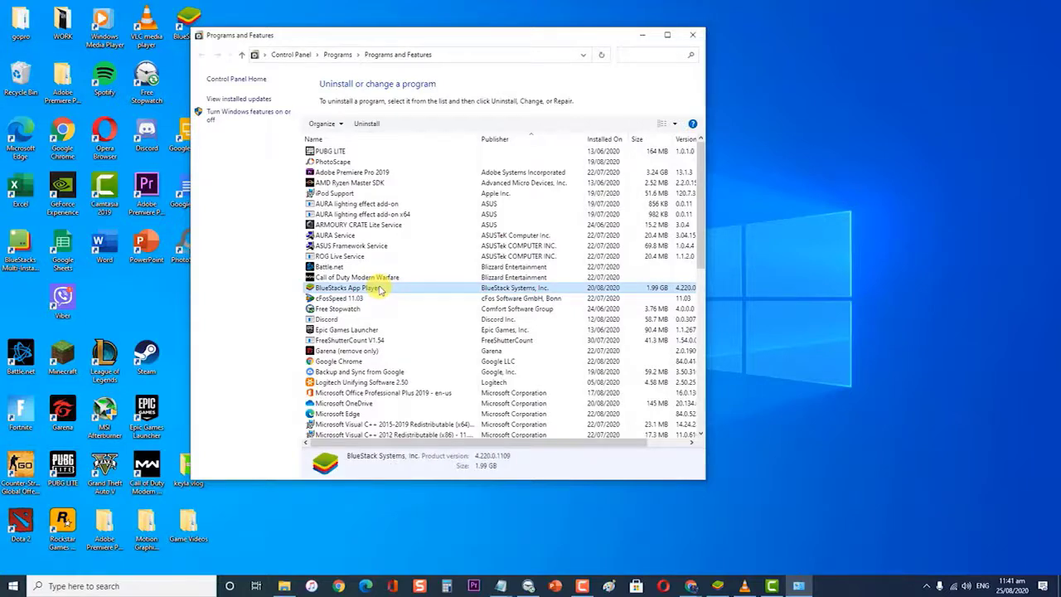
{"action": "right_click", "coordinate": [380, 289]}
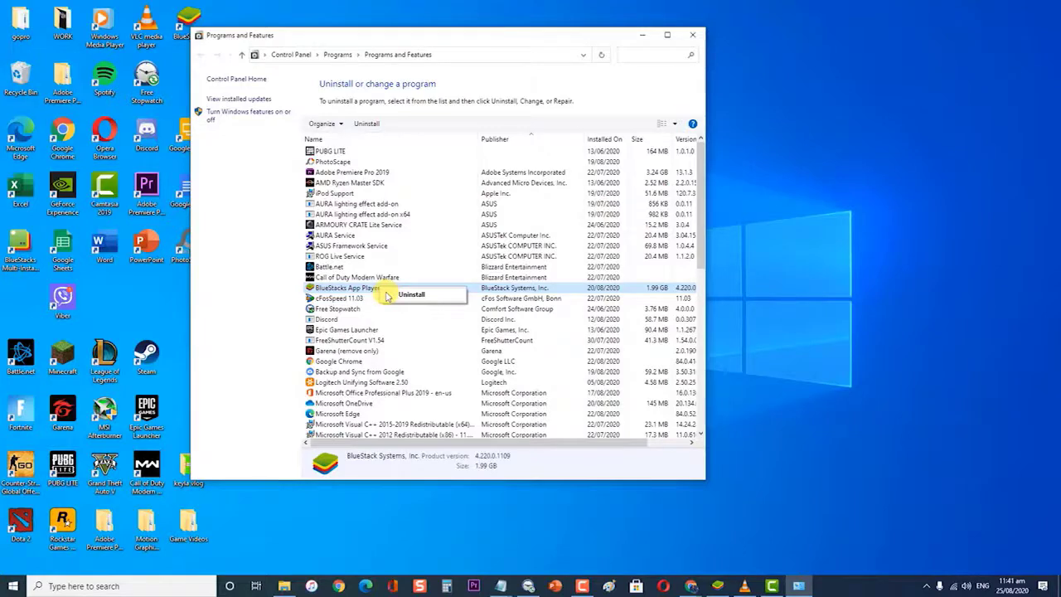
{"action": "left_click", "coordinate": [737, 240]}
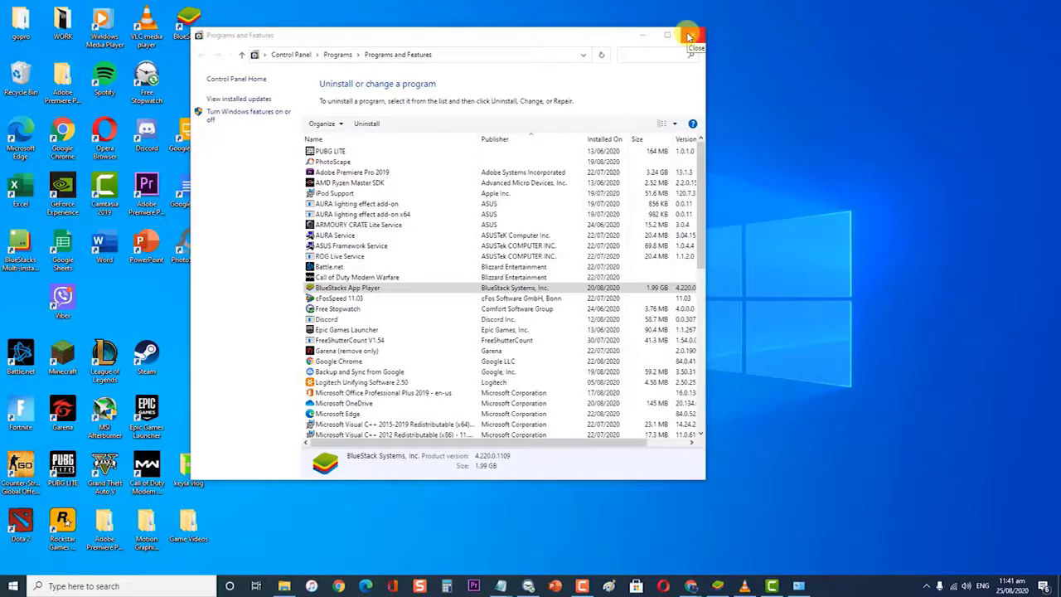
{"action": "left_click", "coordinate": [688, 36]}
Bring up the PC's Restart power option and dismiss it without restarting
{"action": "left_click", "coordinate": [13, 586]}
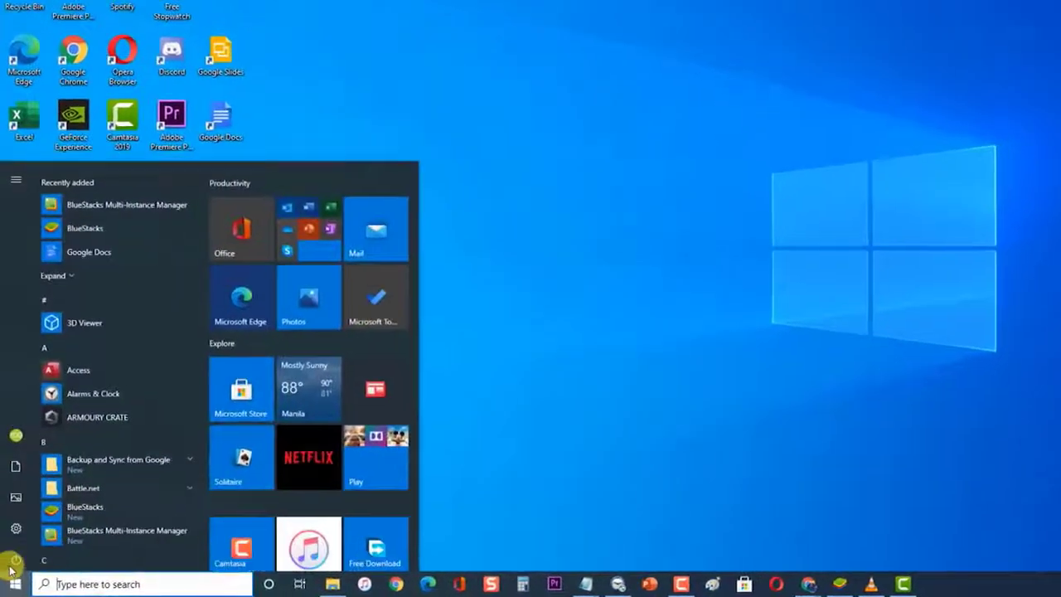
{"action": "left_click", "coordinate": [14, 563]}
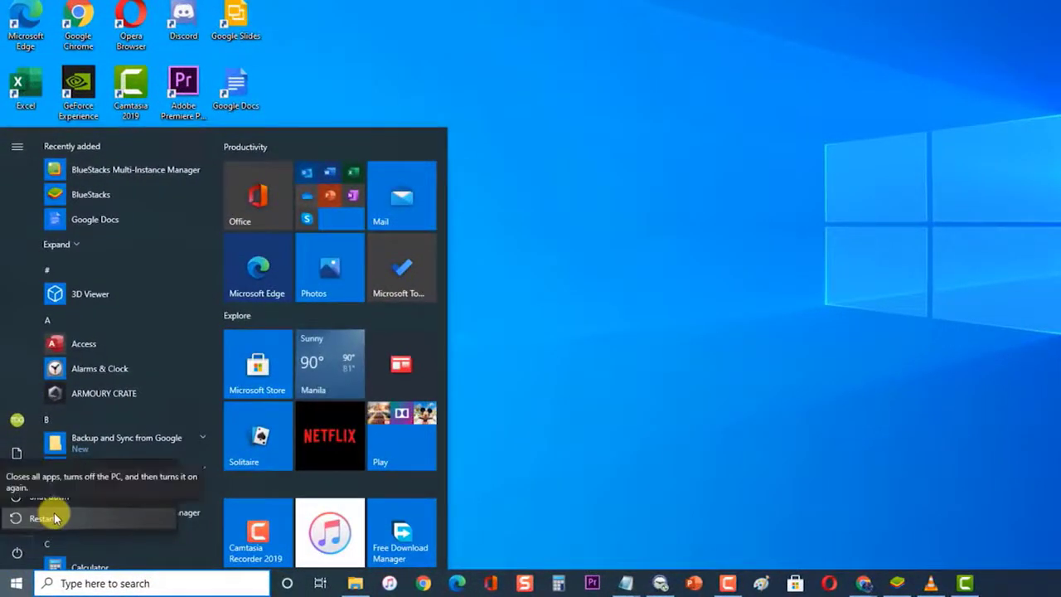
{"action": "left_click", "coordinate": [603, 236]}
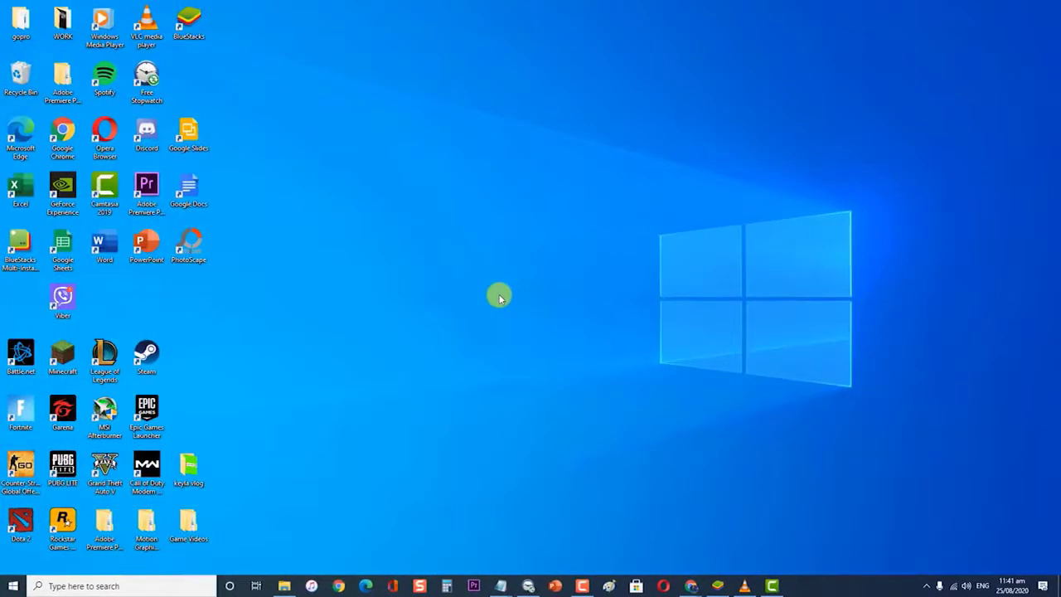
Switch to the Chrome window showing the Download Bluestacks page
{"action": "mouse_move", "coordinate": [691, 582]}
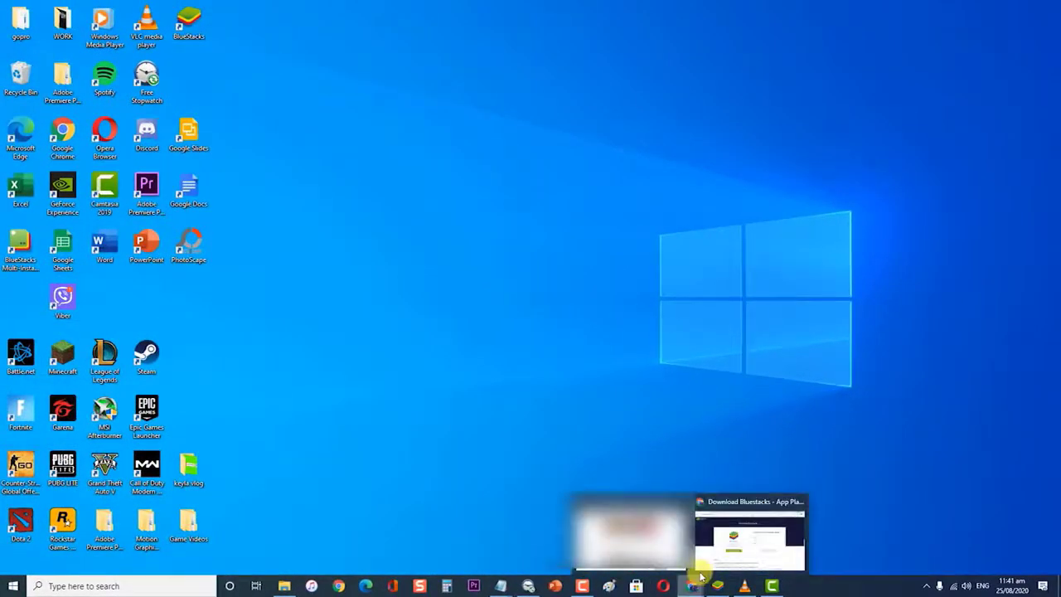
{"action": "left_click", "coordinate": [733, 541]}
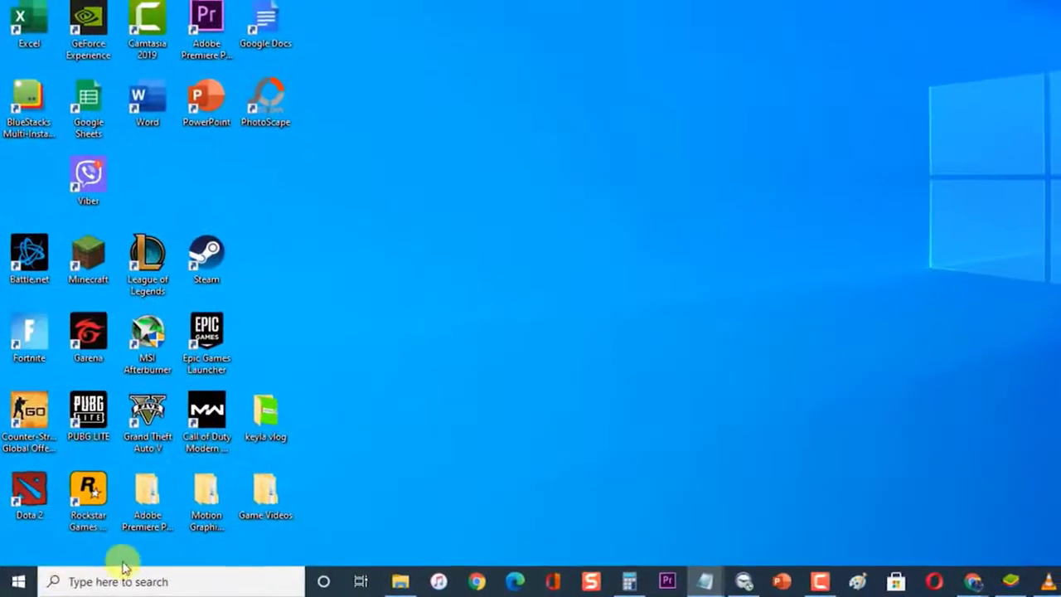
Open the Recovery page under Update & Security in Windows Settings
{"action": "left_click", "coordinate": [14, 585]}
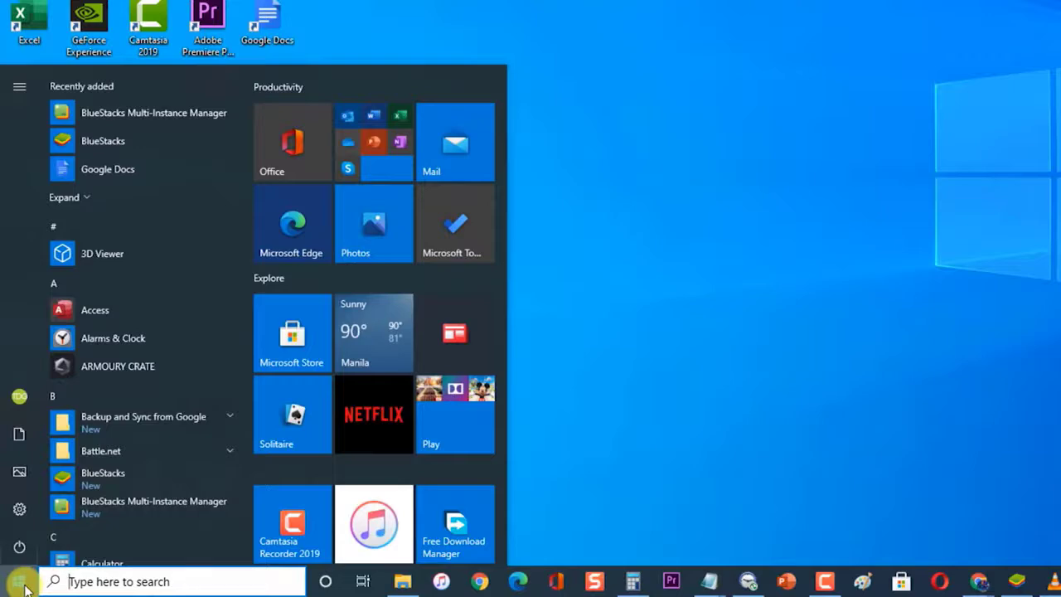
{"action": "left_click", "coordinate": [24, 517]}
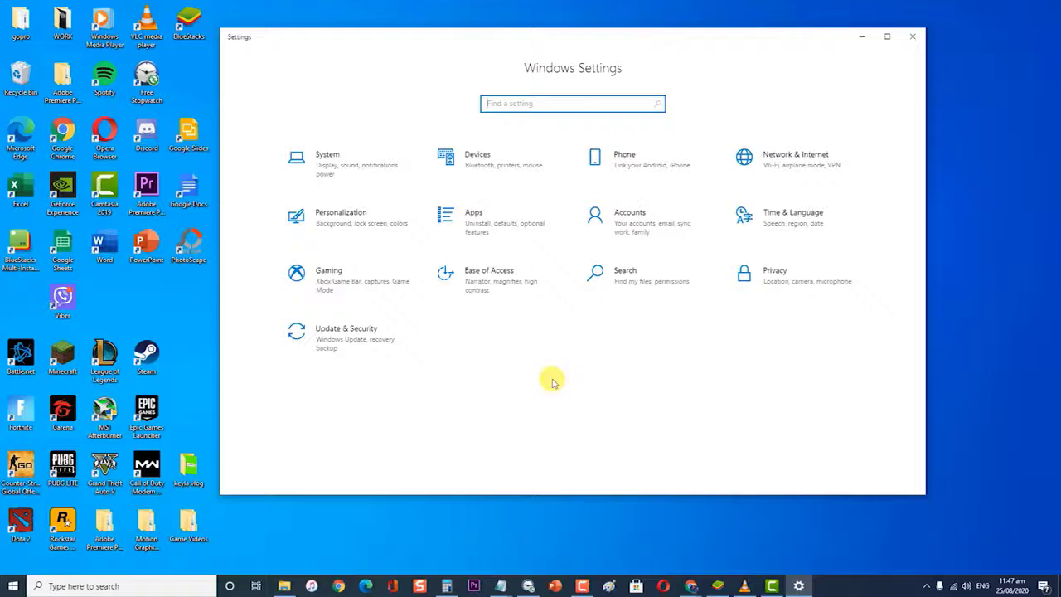
{"action": "left_click", "coordinate": [330, 329]}
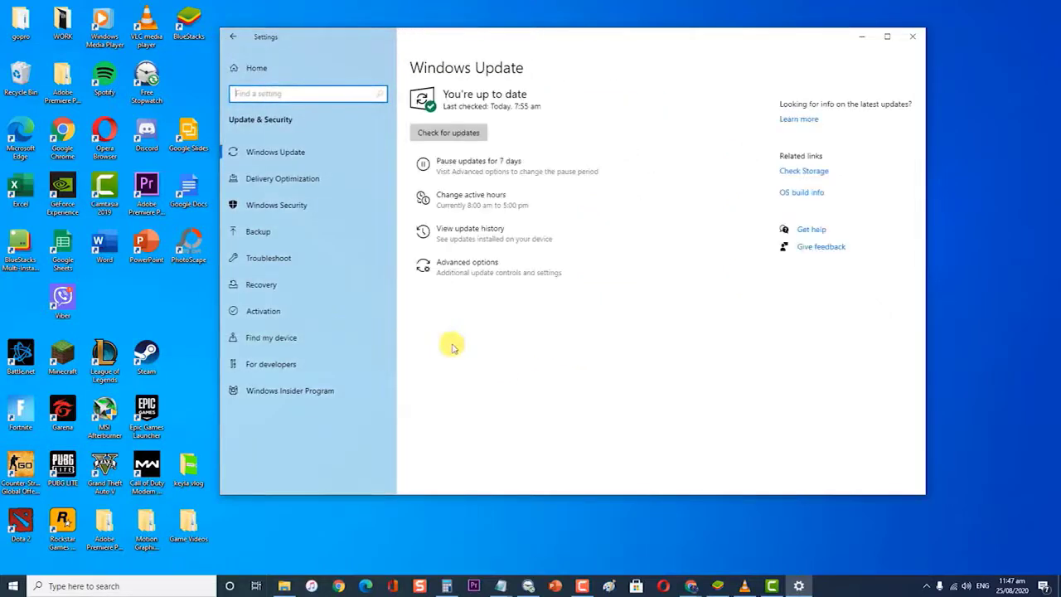
{"action": "left_click", "coordinate": [308, 292]}
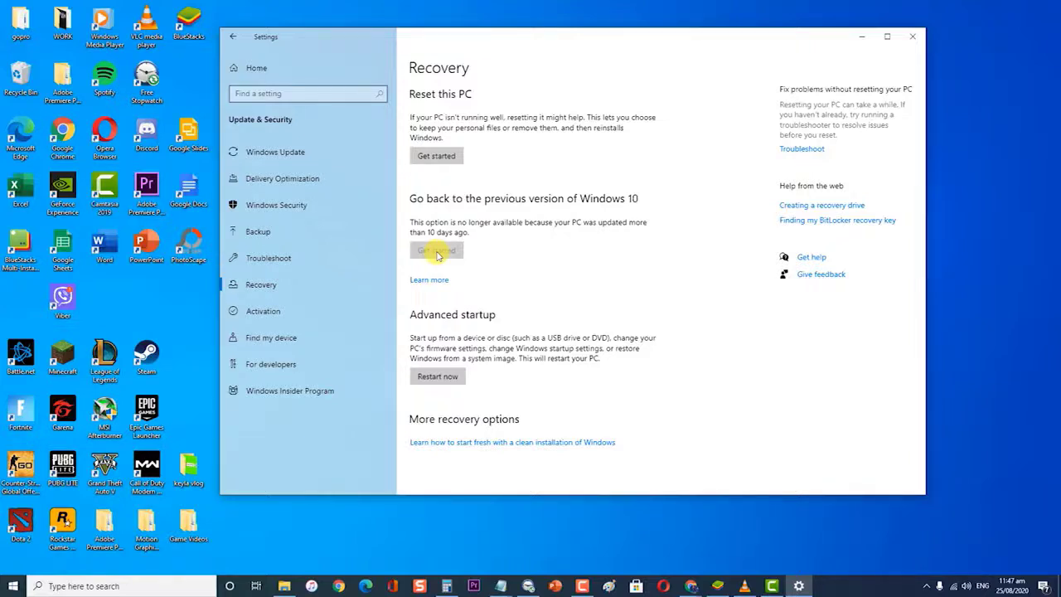
Close Windows Settings and launch BlueStacks from the desktop
{"action": "left_click", "coordinate": [914, 35]}
{"action": "double_click", "coordinate": [192, 25]}
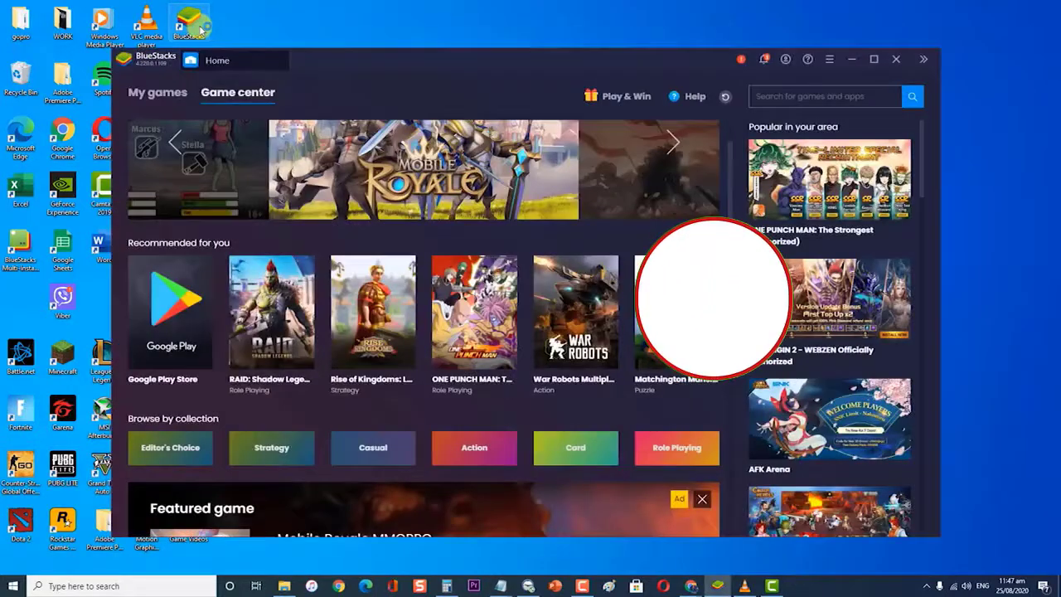